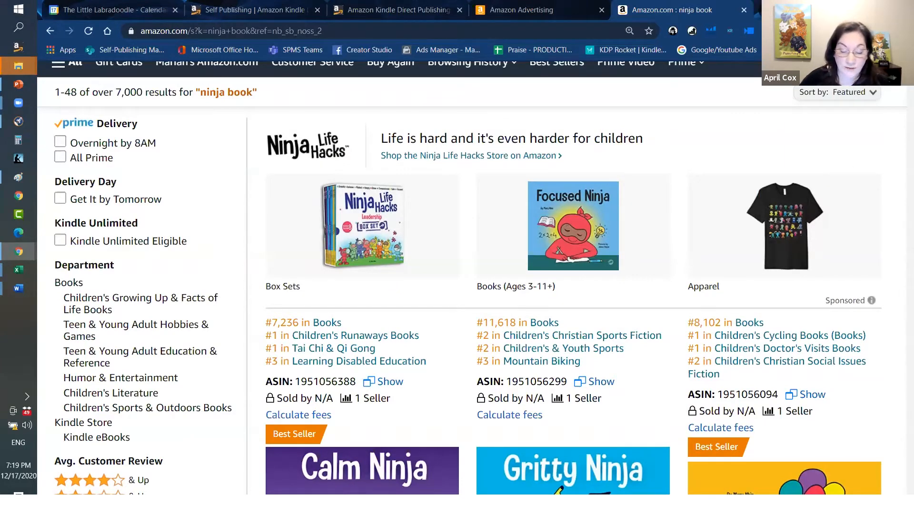
Examine the sales ranks, ratings and prices in the Amazon results for "ninja book" and "amigurumi crochet book"
{"action": "scroll", "coordinate": [479, 277], "scroll_direction": "down", "scroll_amount": 3}
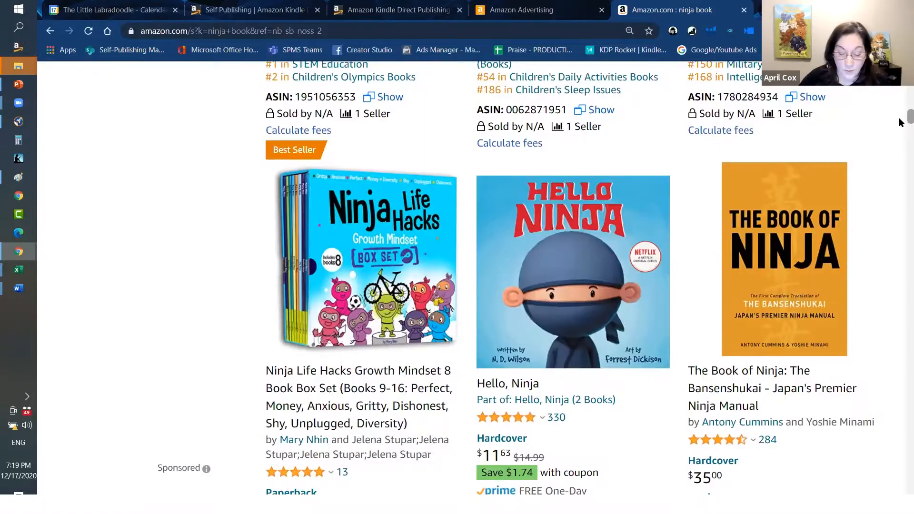
{"action": "scroll", "coordinate": [900, 118], "scroll_direction": "down", "scroll_amount": 2}
{"action": "scroll", "coordinate": [899, 119], "scroll_direction": "up", "scroll_amount": 2}
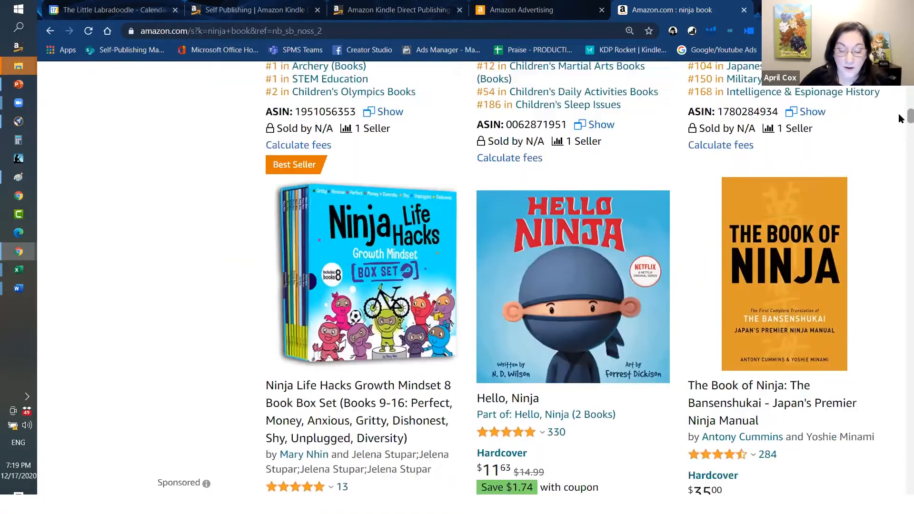
{"action": "scroll", "coordinate": [899, 119], "scroll_direction": "up", "scroll_amount": 2}
{"action": "scroll", "coordinate": [899, 119], "scroll_direction": "down", "scroll_amount": 3}
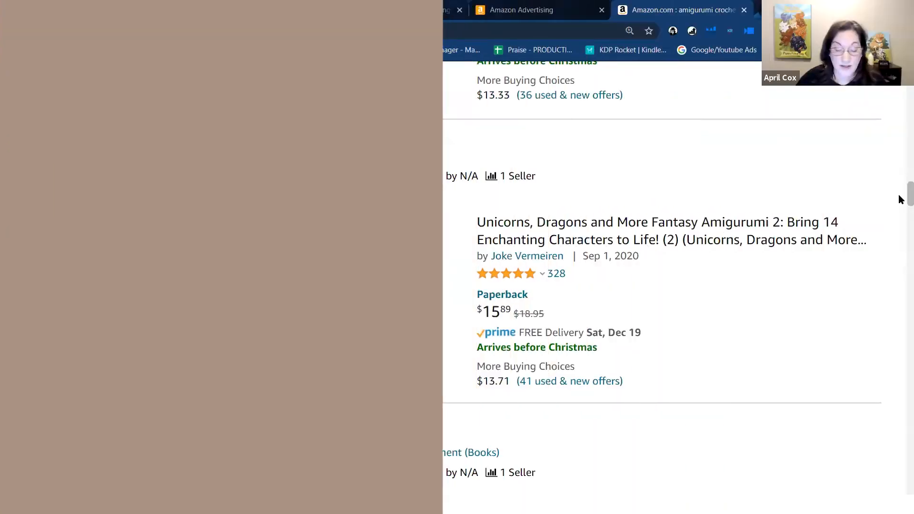
{"action": "left_click_drag", "start_coordinate": [901, 199], "coordinate": [900, 324]}
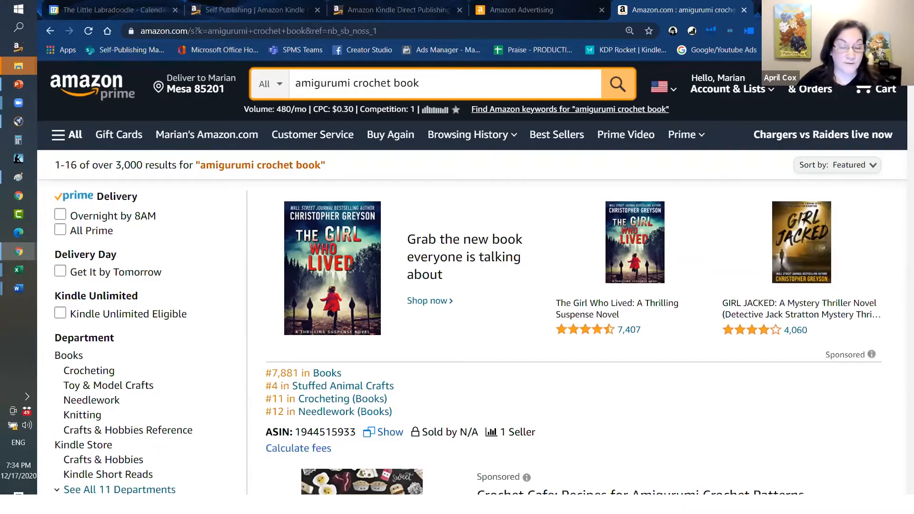
Switch to the Kindle Direct Publishing bookshelf and open Promote and Advertise for the paperback of Un sueño de Carrera de Barril
{"action": "key", "text": "alt+Tab"}
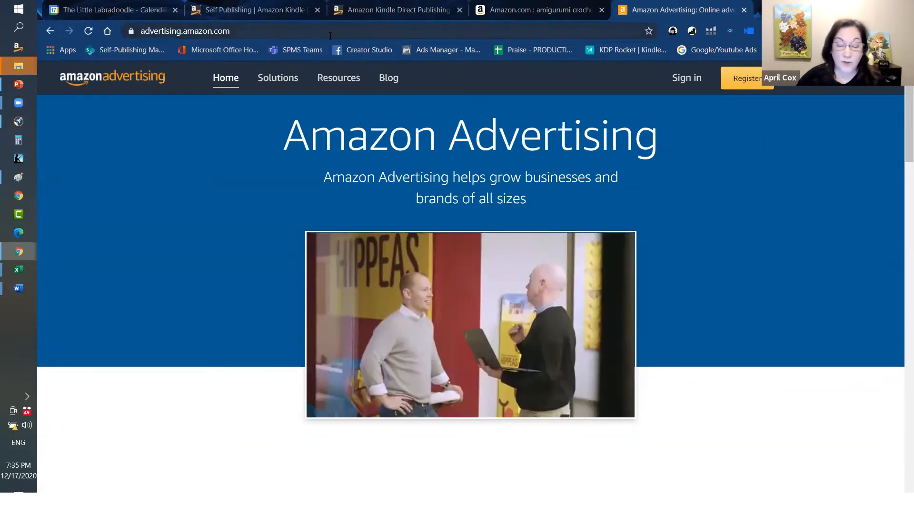
{"action": "left_click", "coordinate": [415, 13]}
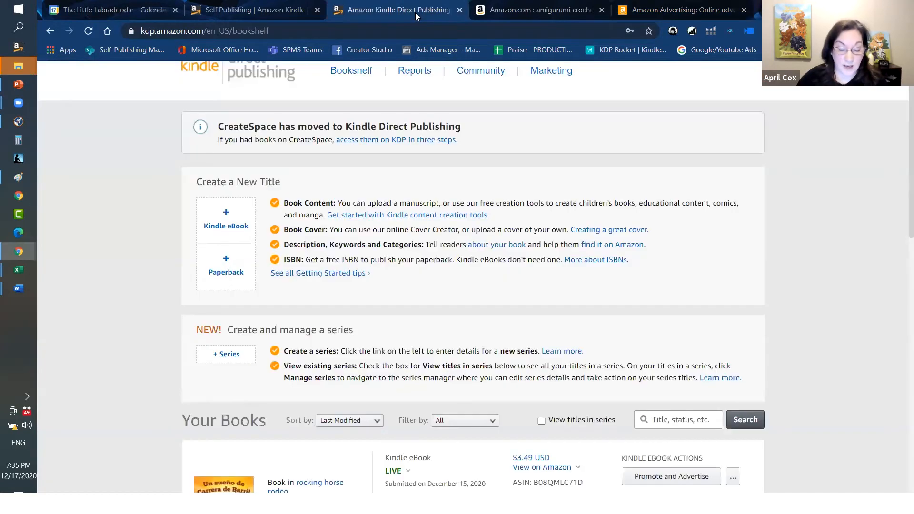
{"action": "scroll", "coordinate": [692, 157], "scroll_direction": "down", "scroll_amount": 6}
{"action": "left_click", "coordinate": [732, 227]}
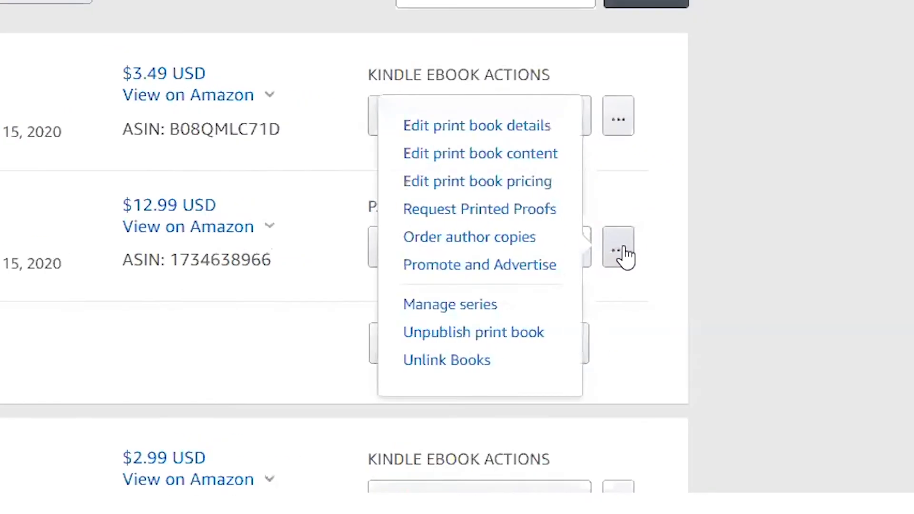
{"action": "left_click", "coordinate": [462, 265]}
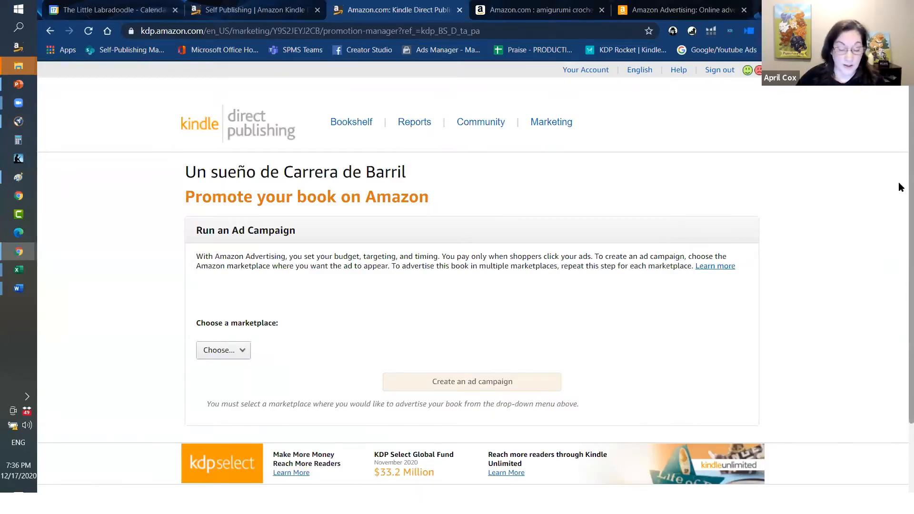
Choose Amazon.com as the marketplace for the book's promotion and start creating an ad campaign
{"action": "scroll", "coordinate": [898, 186], "scroll_direction": "down", "scroll_amount": 2}
{"action": "scroll", "coordinate": [898, 285], "scroll_direction": "up", "scroll_amount": 2}
{"action": "left_click", "coordinate": [243, 333]}
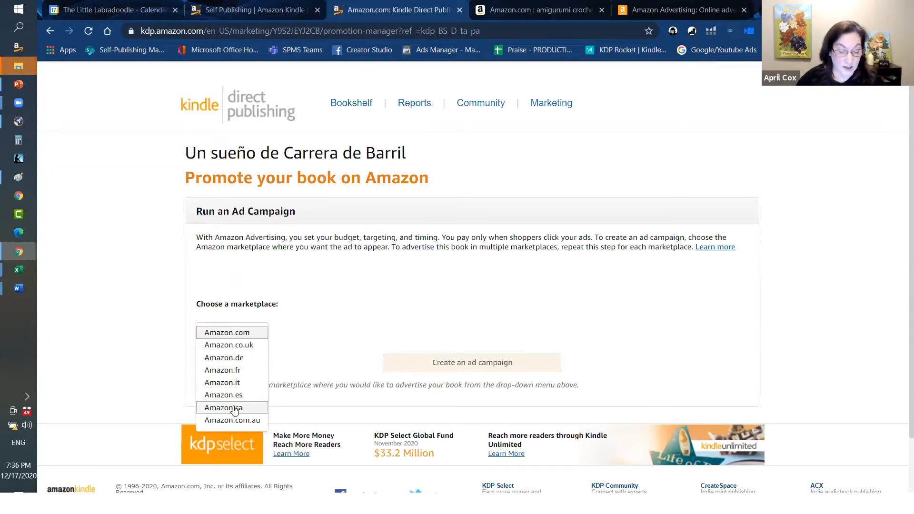
{"action": "left_click", "coordinate": [246, 332]}
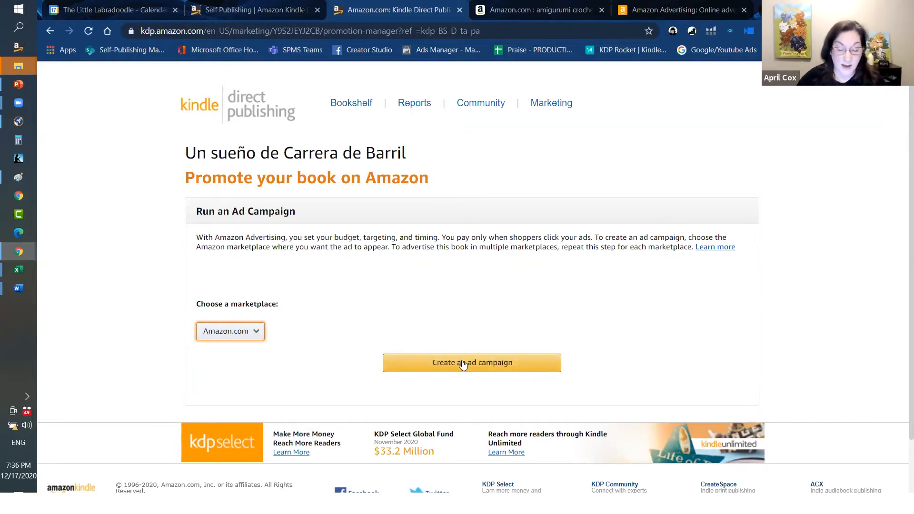
{"action": "left_click", "coordinate": [463, 362]}
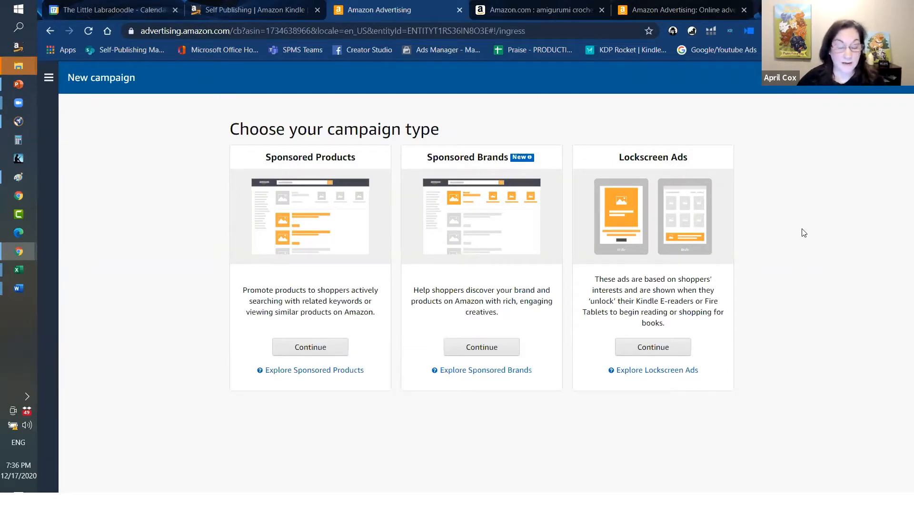
Go from the new campaign page to the Campaigns overview and review the performance chart and campaign list
{"action": "left_click", "coordinate": [49, 78]}
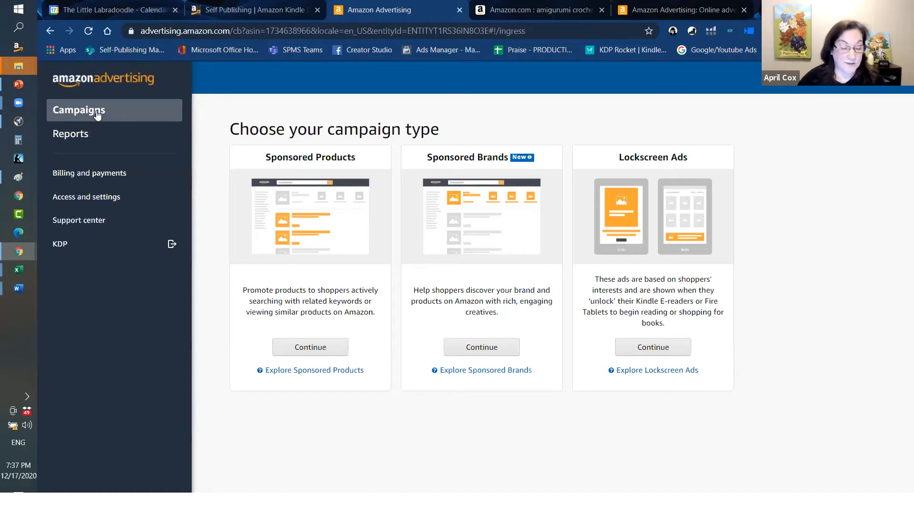
{"action": "left_click", "coordinate": [97, 115]}
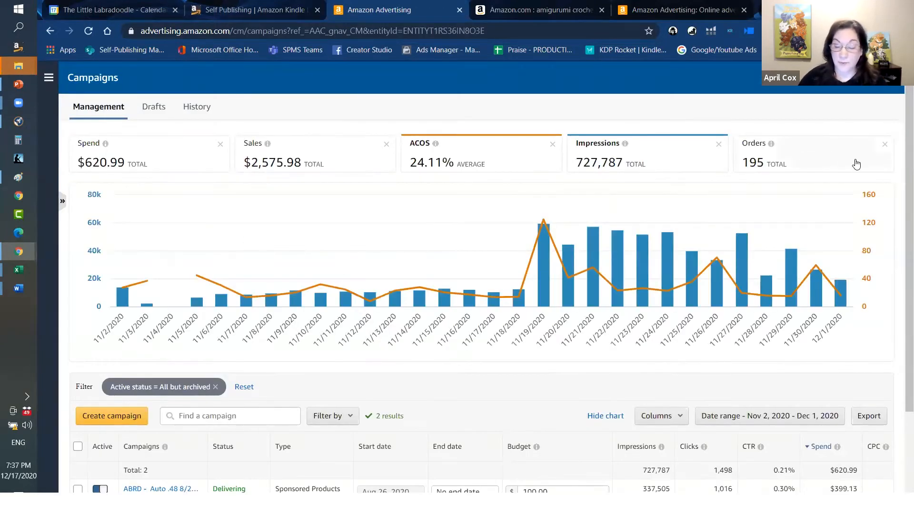
{"action": "scroll", "coordinate": [899, 229], "scroll_direction": "down", "scroll_amount": 1}
{"action": "scroll", "coordinate": [899, 180], "scroll_direction": "up", "scroll_amount": 1}
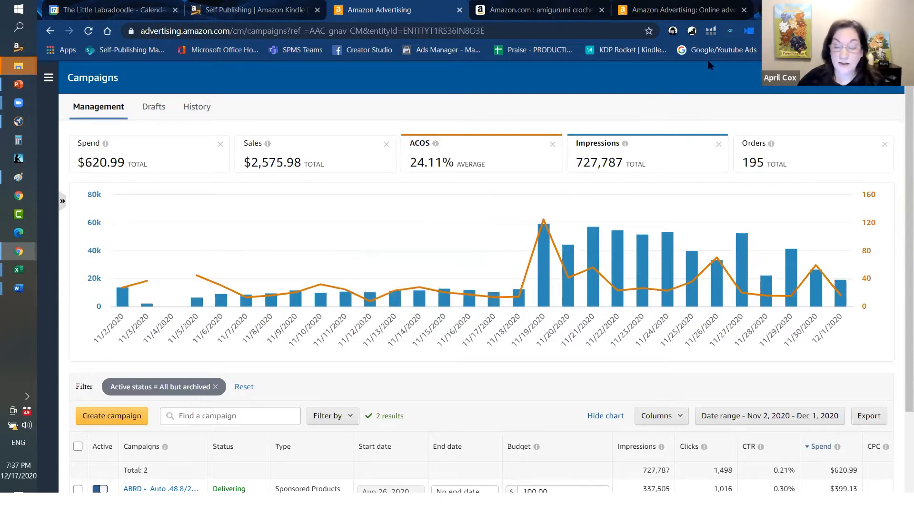
Open ams.amazon.com in a new browser tab and sign in to the United States Advertising console
{"action": "left_click", "coordinate": [757, 10]}
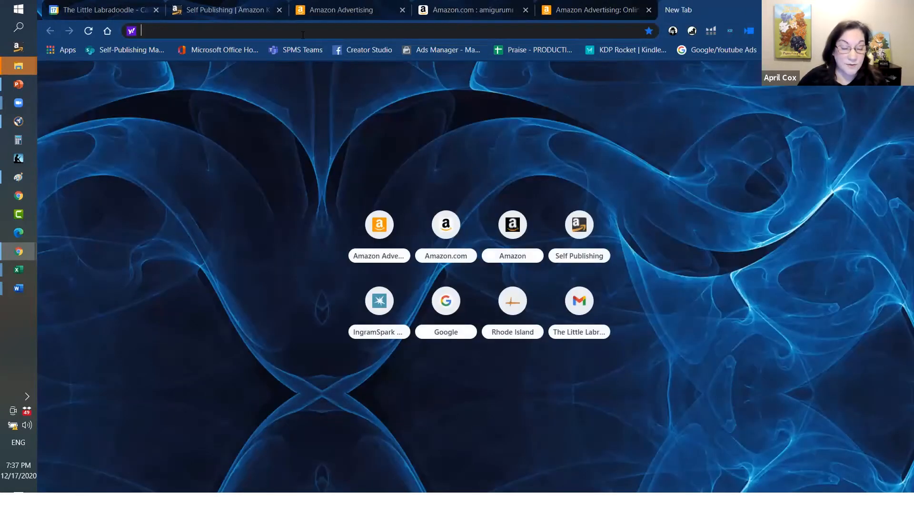
{"action": "type", "text": "ams."}
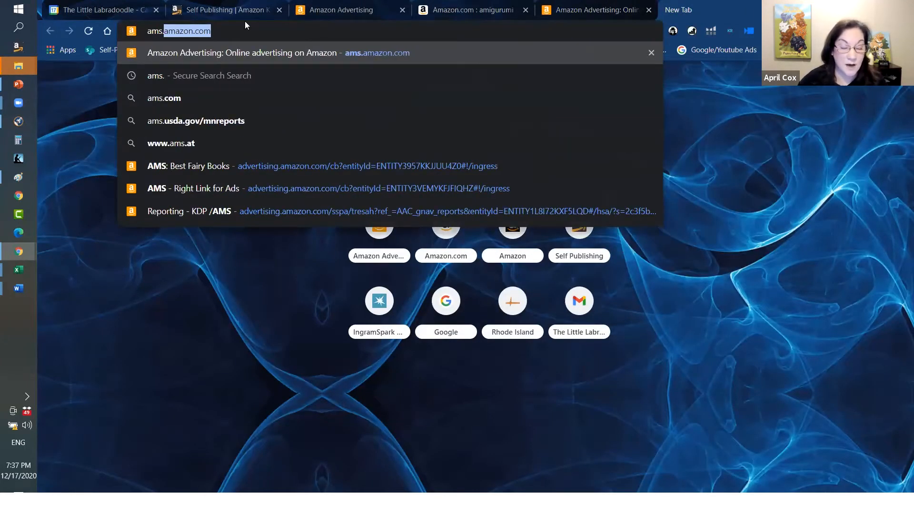
{"action": "key", "text": "Right"}
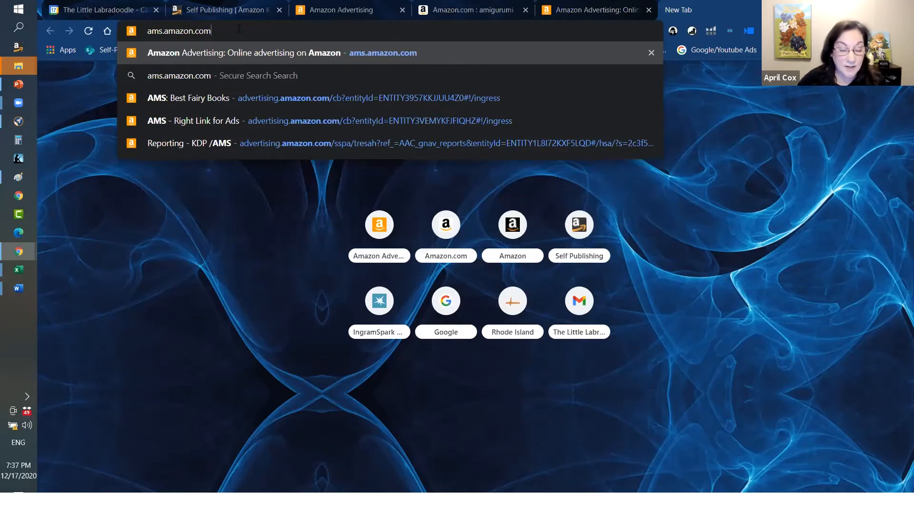
{"action": "key", "text": "Return"}
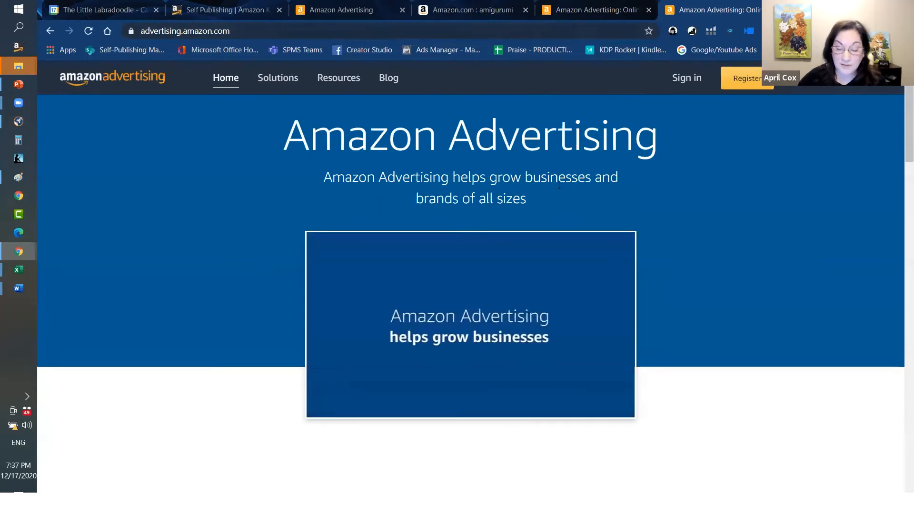
{"action": "left_click", "coordinate": [682, 84]}
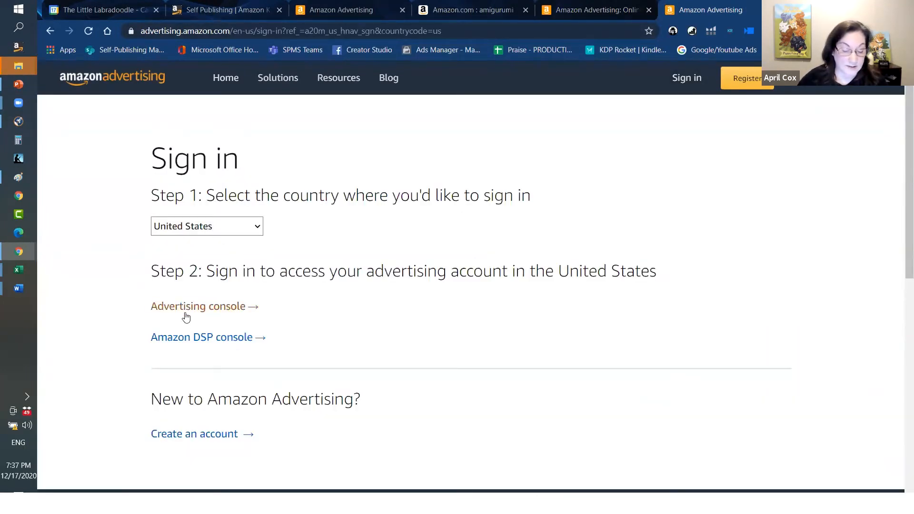
{"action": "left_click", "coordinate": [185, 312]}
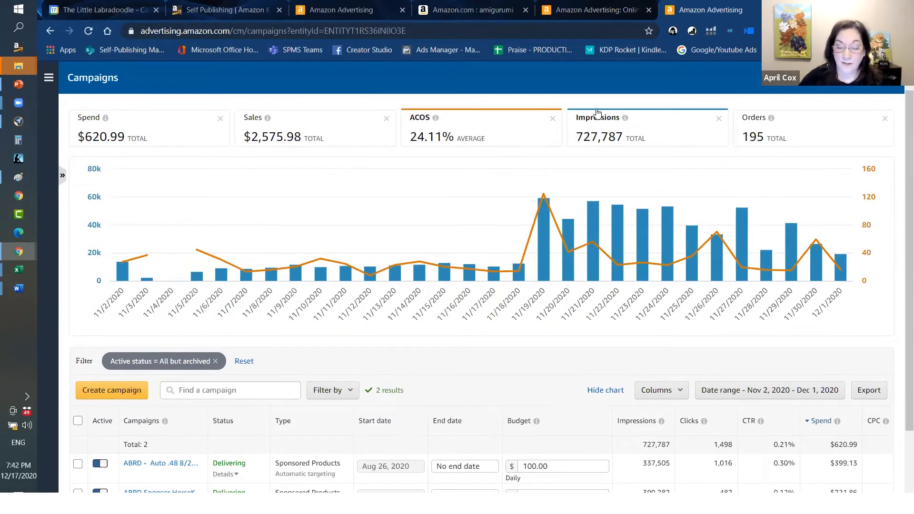
Review the impressions, orders and other summary metrics above the campaign performance chart
{"action": "left_click", "coordinate": [624, 118]}
{"action": "scroll", "coordinate": [899, 176], "scroll_direction": "up", "scroll_amount": 1}
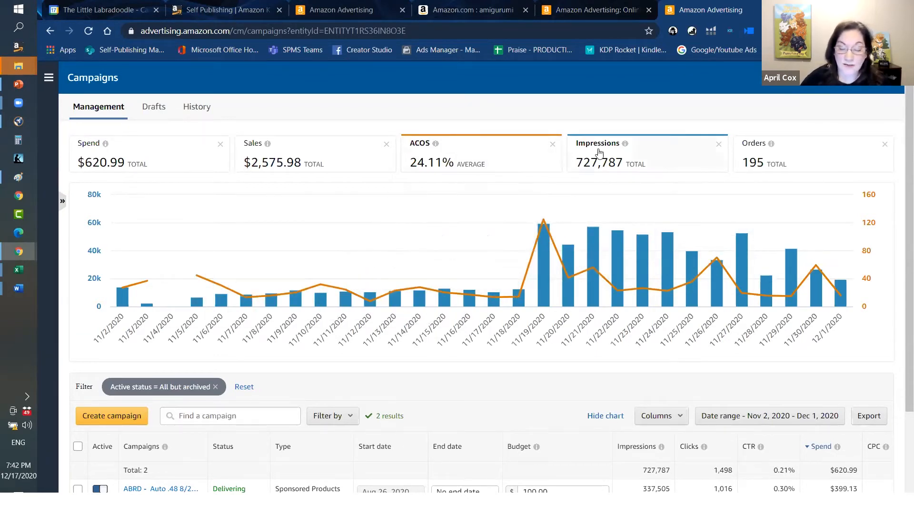
{"action": "left_click", "coordinate": [754, 159]}
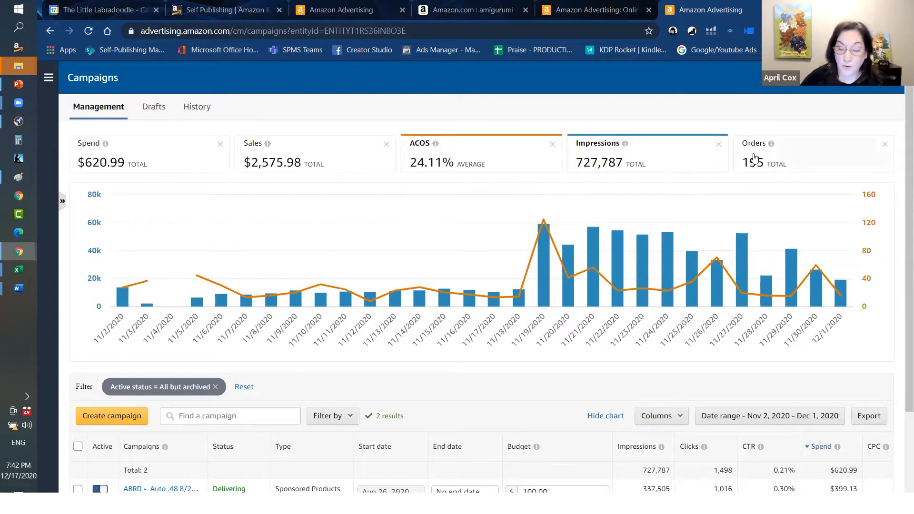
{"action": "left_click", "coordinate": [327, 173]}
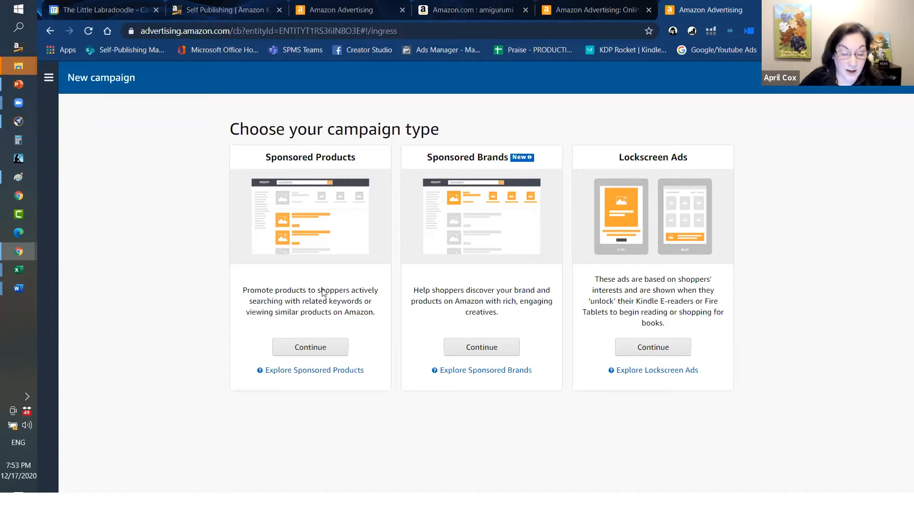
Start a Sponsored Products campaign and name it ABRD Auto .52 12/17/20
{"action": "left_click", "coordinate": [311, 349]}
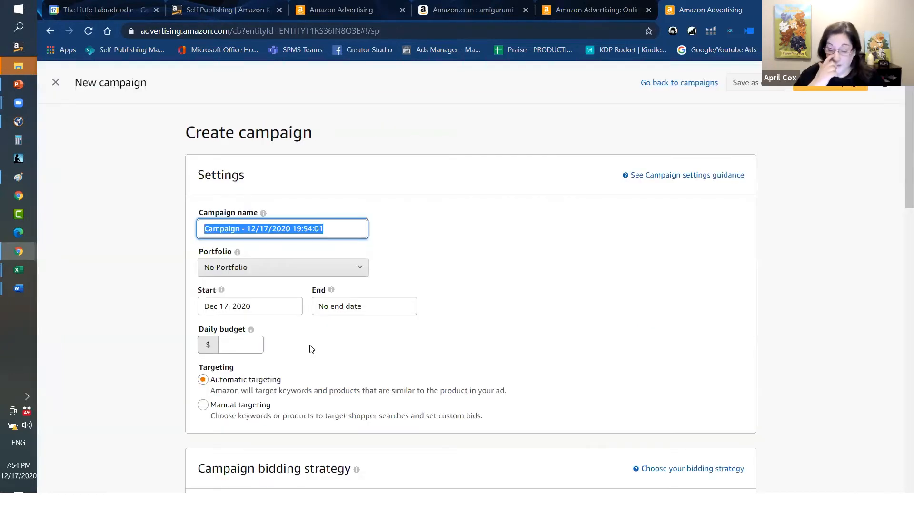
{"action": "mouse_move", "coordinate": [899, 161]}
{"action": "left_mouse_down"}
{"action": "mouse_move", "coordinate": [898, 175]}
{"action": "mouse_move", "coordinate": [898, 167]}
{"action": "left_mouse_up"}
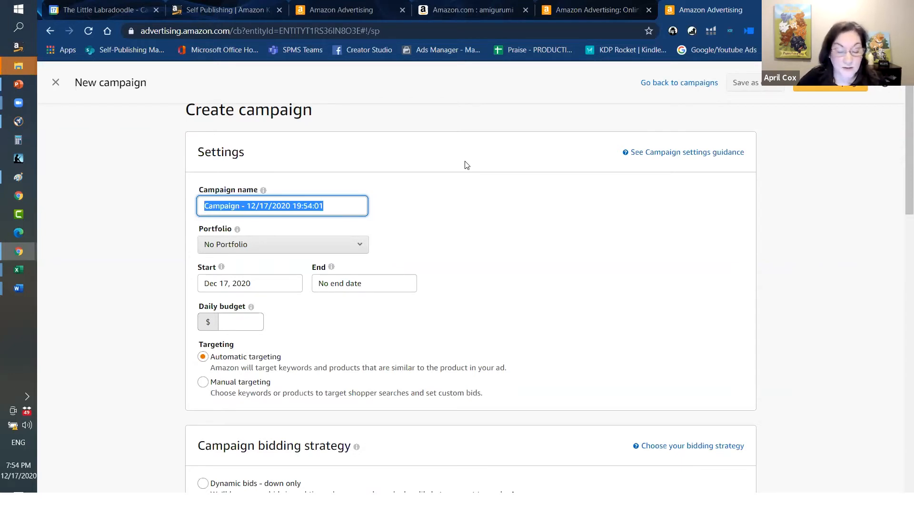
{"action": "type", "text": "ABRD Auto .52 12/17/20"}
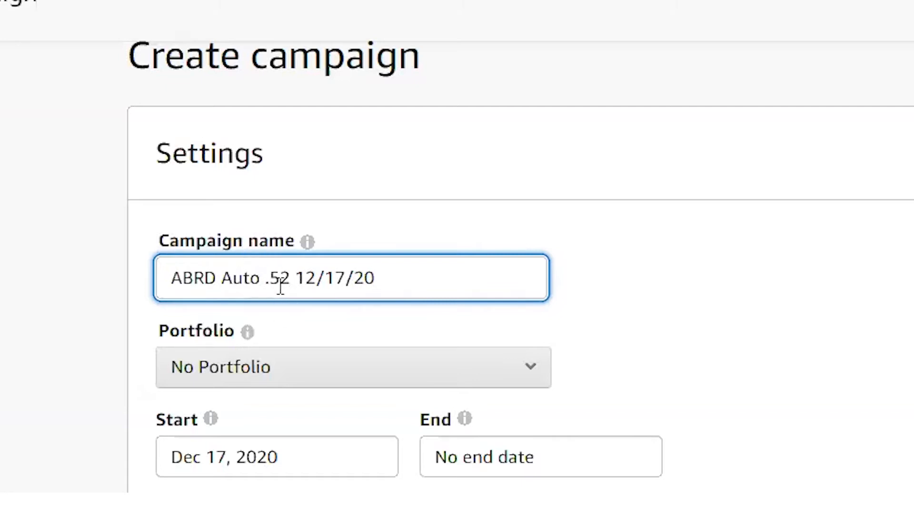
{"action": "left_click_drag", "start_coordinate": [298, 278], "coordinate": [474, 278]}
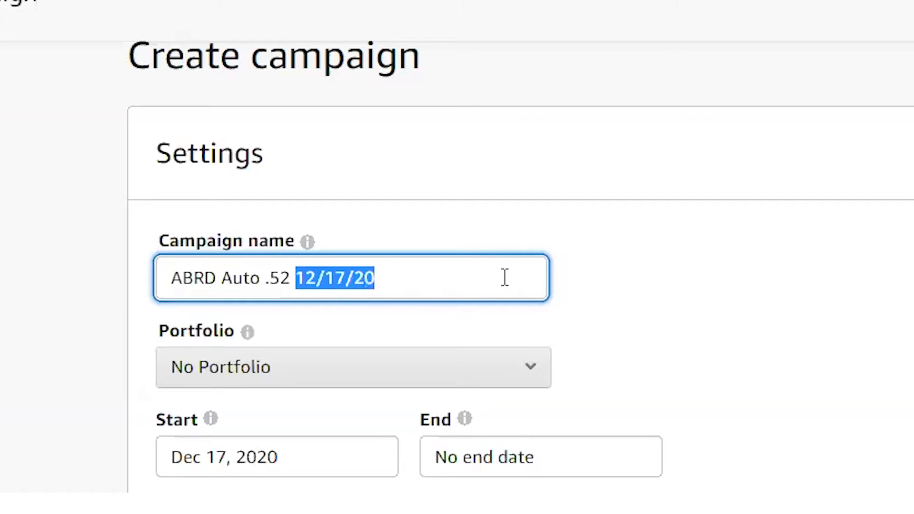
{"action": "left_click", "coordinate": [680, 298]}
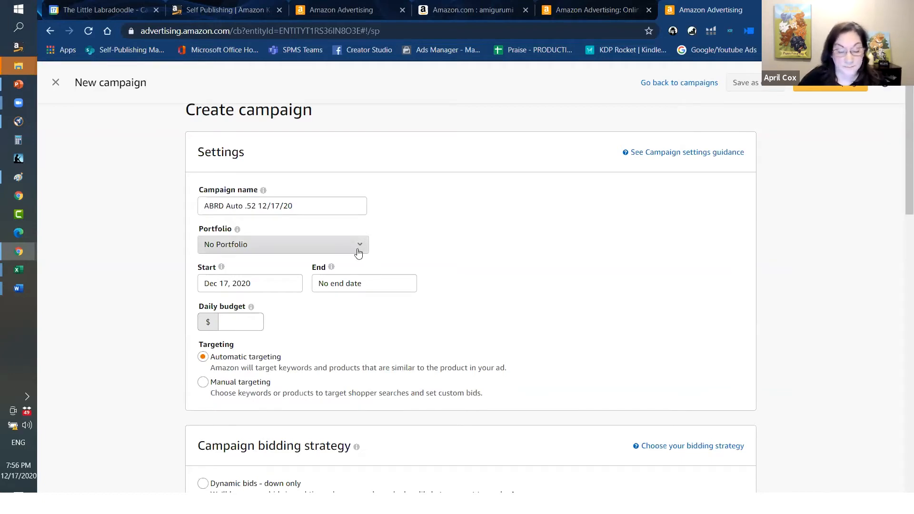
Assign the campaign to the ABRD - Picture Book portfolio and set a $20.00 daily budget with automatic targeting
{"action": "left_click", "coordinate": [276, 245]}
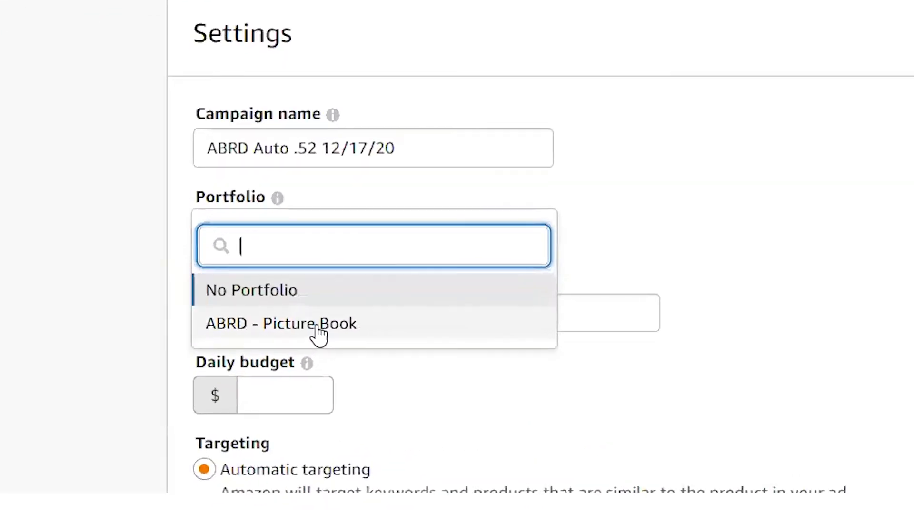
{"action": "left_click", "coordinate": [318, 332]}
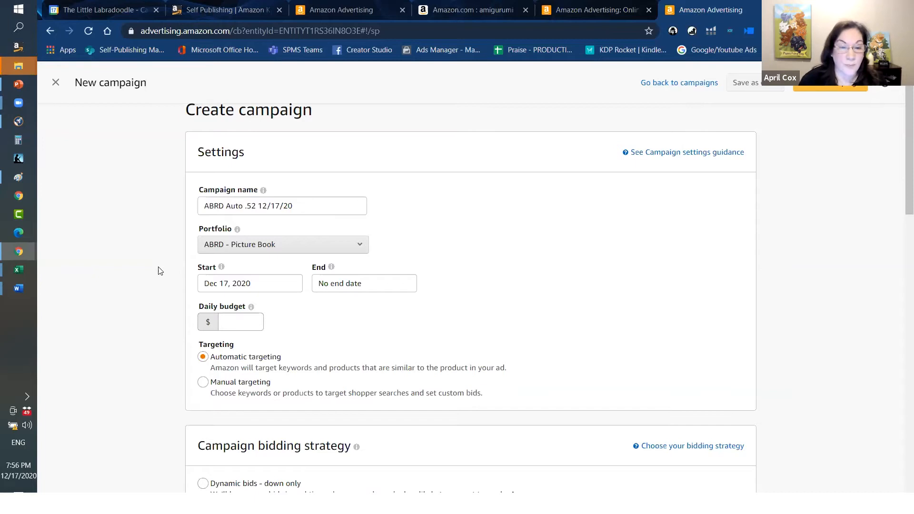
{"action": "mouse_move", "coordinate": [251, 307]}
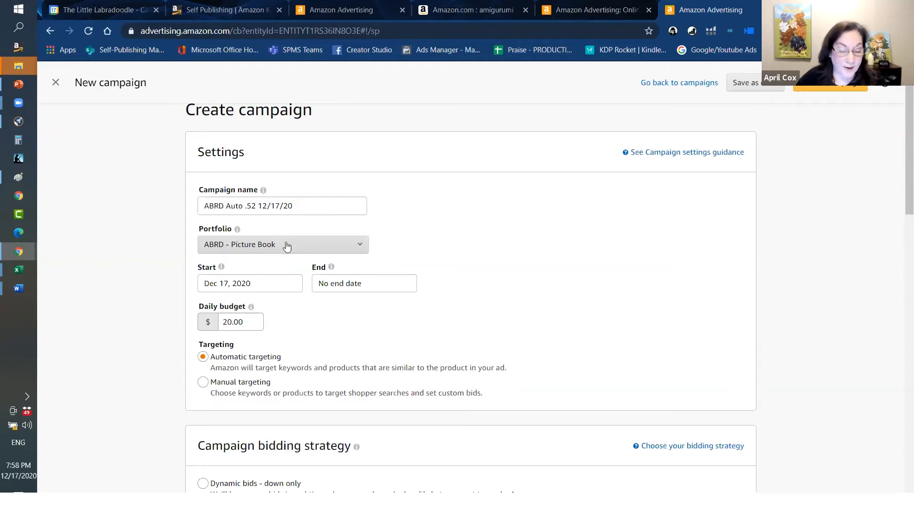
{"action": "left_click", "coordinate": [340, 355]}
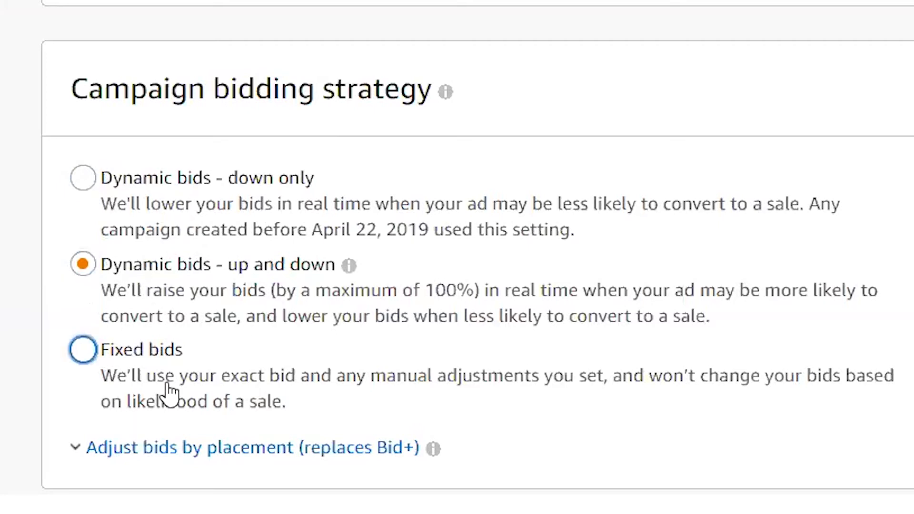
Set the campaign bidding strategy to Dynamic bids - down only
{"action": "left_click", "coordinate": [83, 177]}
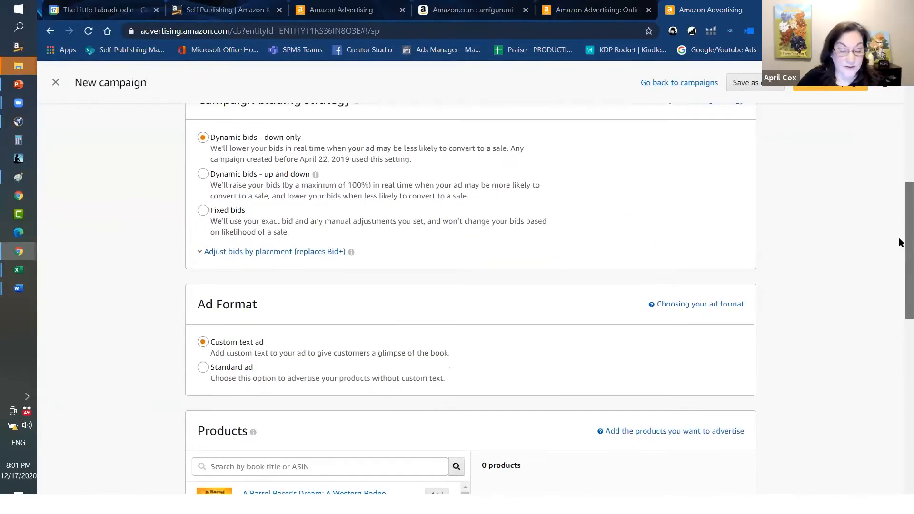
{"action": "scroll", "coordinate": [899, 245], "scroll_direction": "down", "scroll_amount": 4}
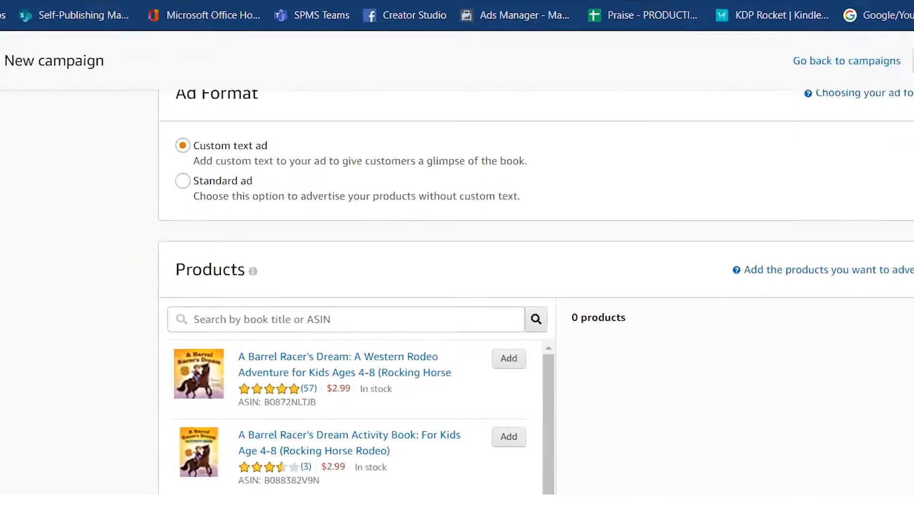
{"action": "scroll", "coordinate": [456, 190], "scroll_direction": "up", "scroll_amount": 1}
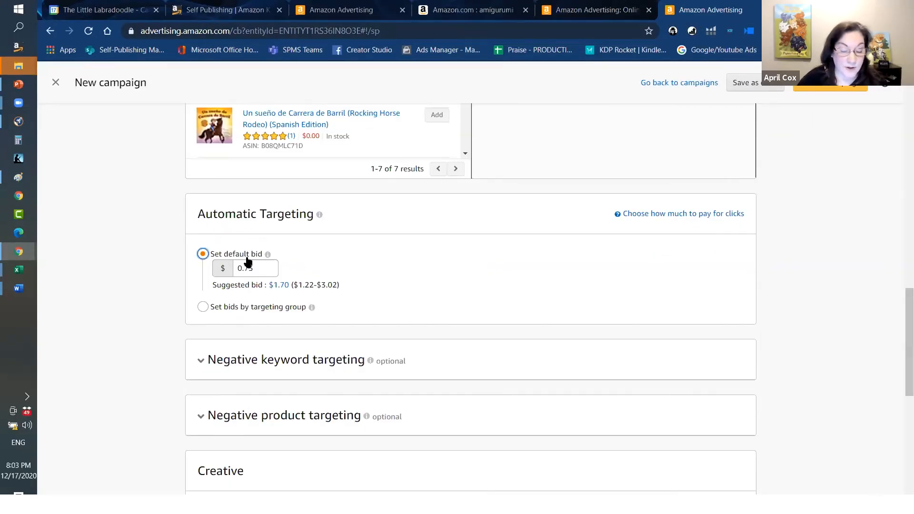
Set the default bid for the campaign's automatic targeting to $0.52
{"action": "left_click", "coordinate": [254, 270]}
{"action": "key", "text": "BackSpace"}
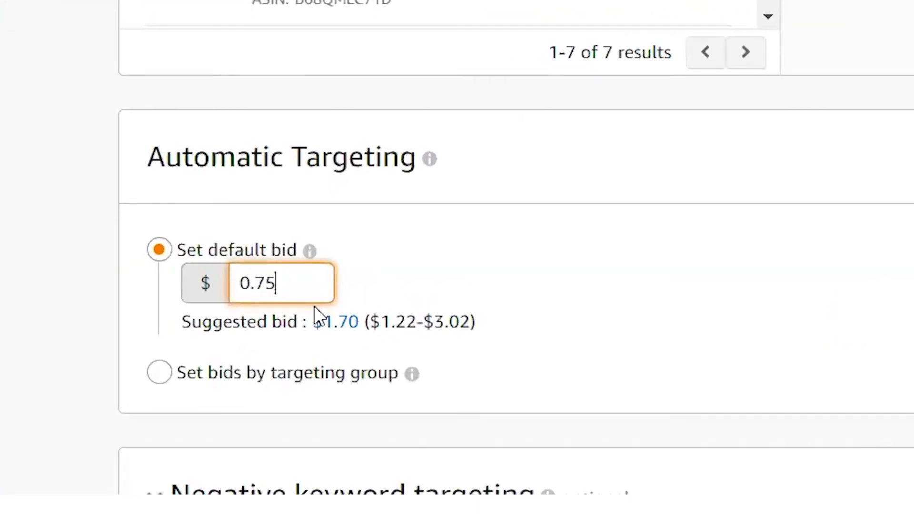
{"action": "key", "text": "BackSpace"}
{"action": "type", "text": "52"}
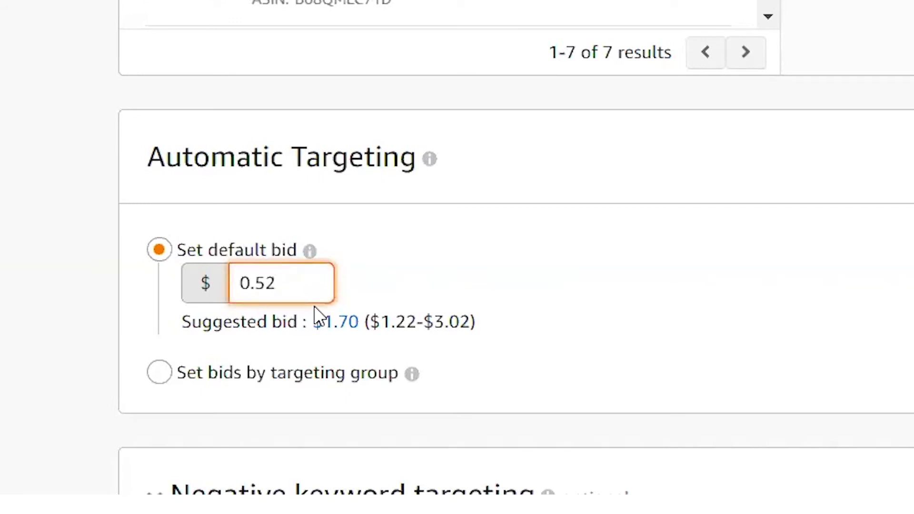
{"action": "key", "text": "BackSpace"}
{"action": "key", "text": "BackSpace"}
{"action": "type", "text": "52"}
{"action": "left_click", "coordinate": [767, 342]}
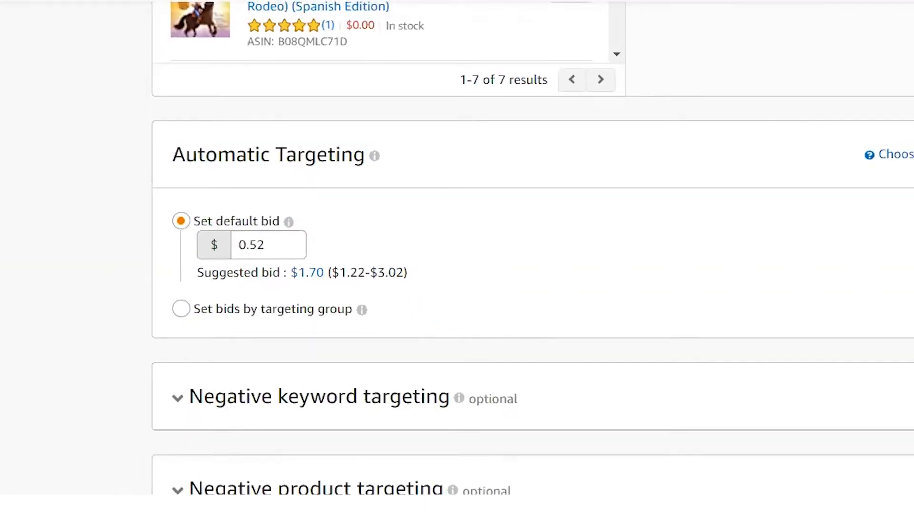
{"action": "scroll", "coordinate": [899, 329], "scroll_direction": "down", "scroll_amount": 1}
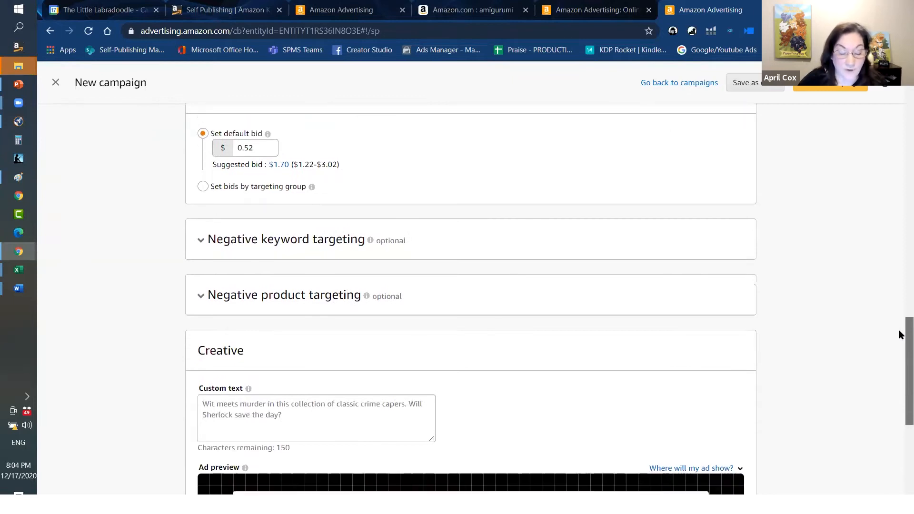
{"action": "mouse_move", "coordinate": [900, 334]}
{"action": "left_mouse_down"}
{"action": "mouse_move", "coordinate": [902, 367]}
{"action": "mouse_move", "coordinate": [901, 308]}
{"action": "mouse_move", "coordinate": [900, 324]}
{"action": "left_mouse_up"}
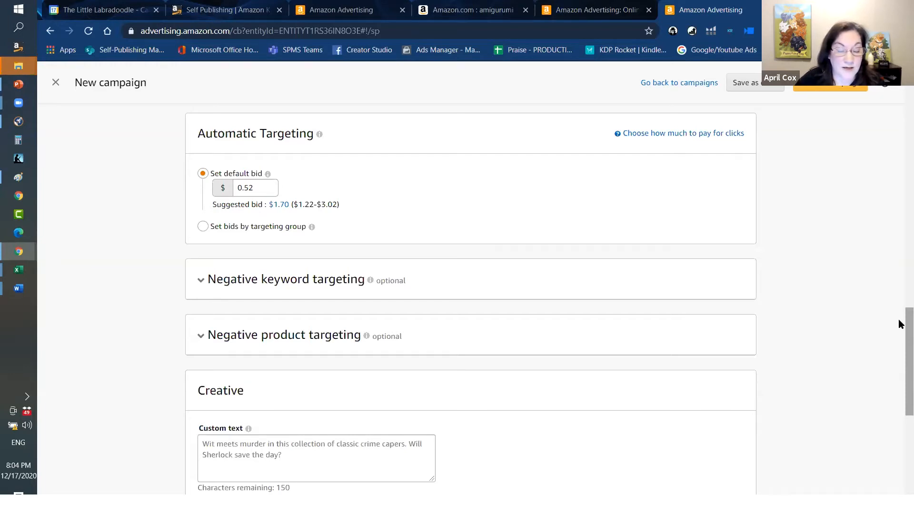
{"action": "left_click", "coordinate": [209, 175]}
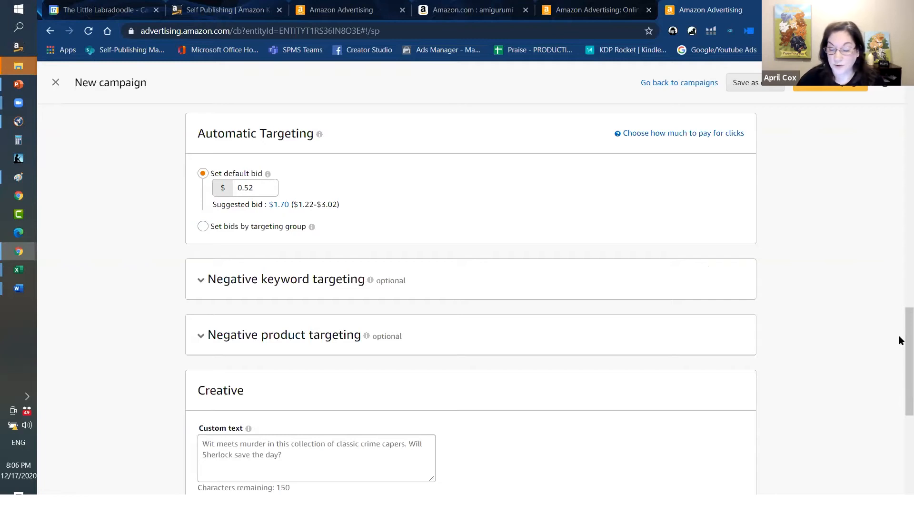
Launch the automatic campaign and check its entry in the campaign list
{"action": "scroll", "coordinate": [898, 341], "scroll_direction": "down", "scroll_amount": 1}
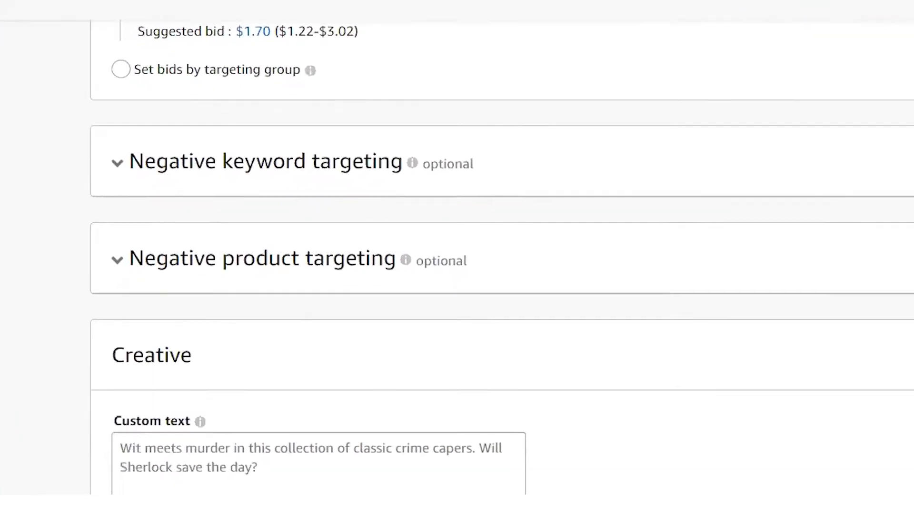
{"action": "mouse_move", "coordinate": [410, 253]}
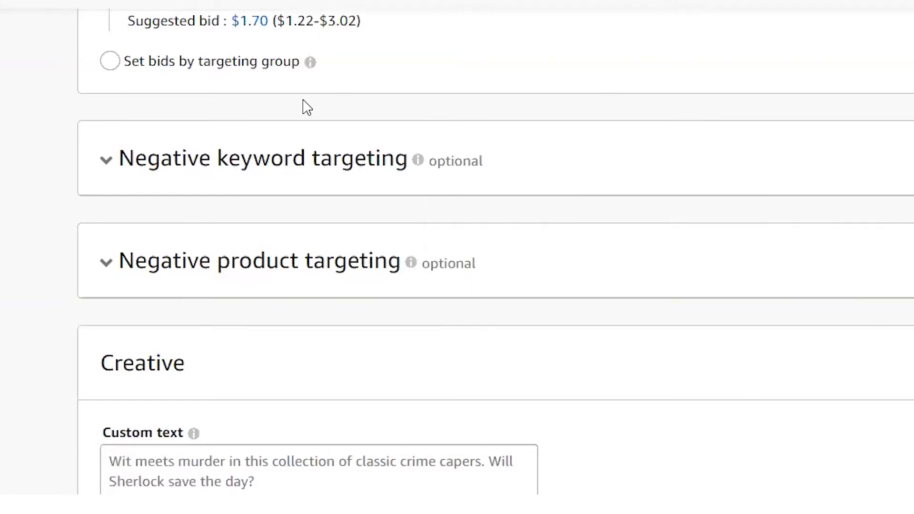
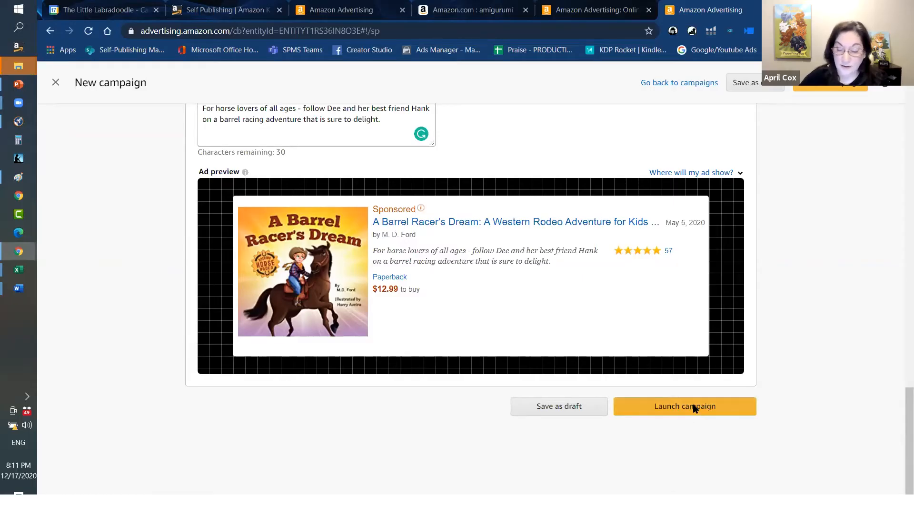
{"action": "left_click", "coordinate": [693, 409]}
{"action": "left_click", "coordinate": [235, 221]}
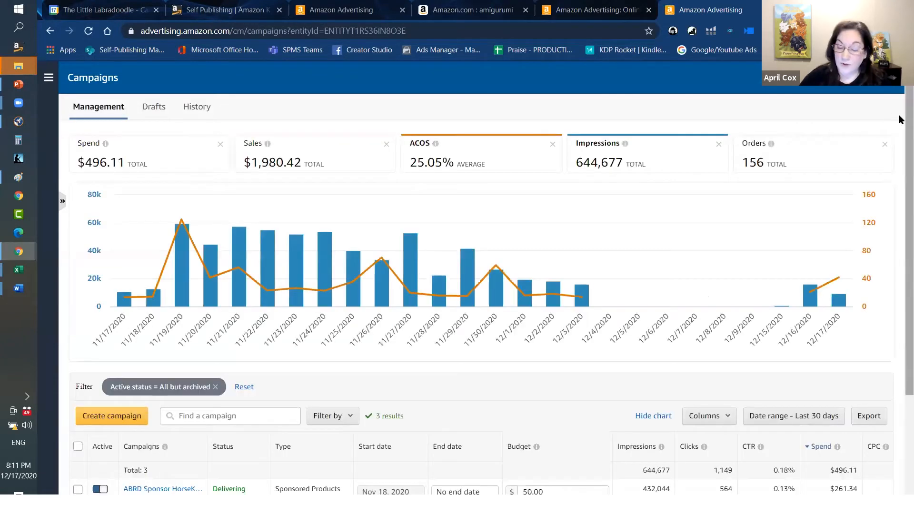
{"action": "scroll", "coordinate": [899, 119], "scroll_direction": "down", "scroll_amount": 3}
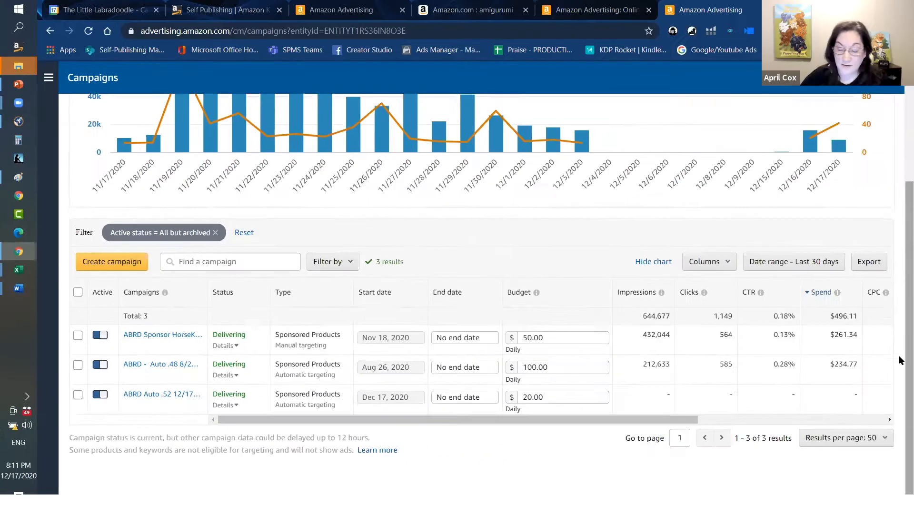
{"action": "scroll", "coordinate": [116, 88], "scroll_direction": "up", "scroll_amount": 3}
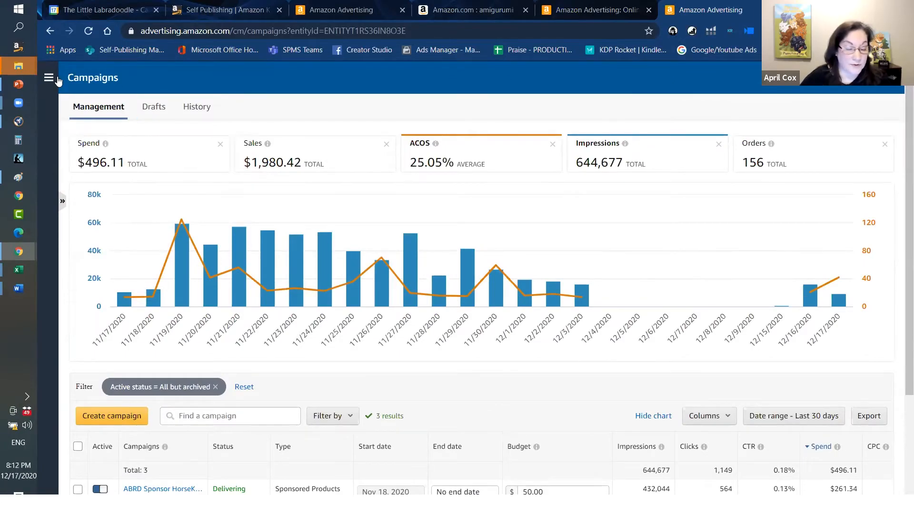
Start another Sponsored Products campaign with manual targeting and bring up its keyword targeting options and suggested keywords
{"action": "left_click", "coordinate": [120, 415]}
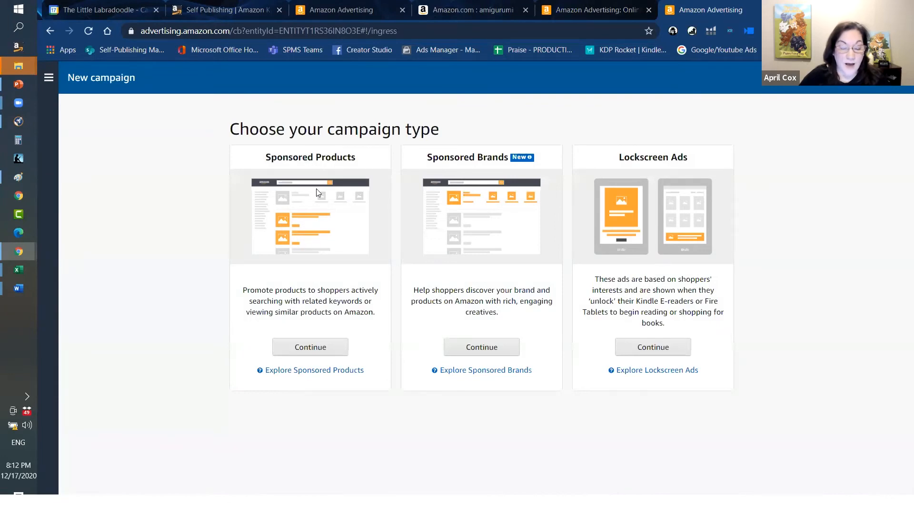
{"action": "left_click", "coordinate": [314, 346]}
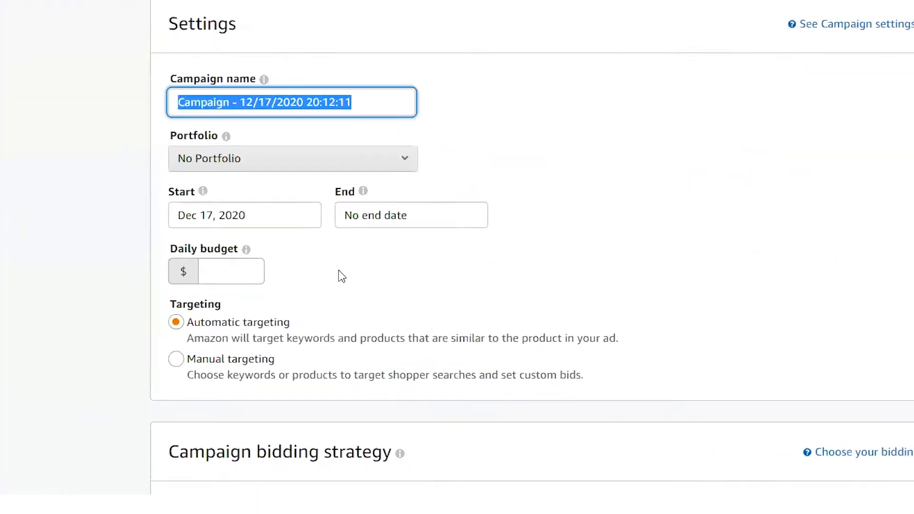
{"action": "left_click", "coordinate": [176, 322]}
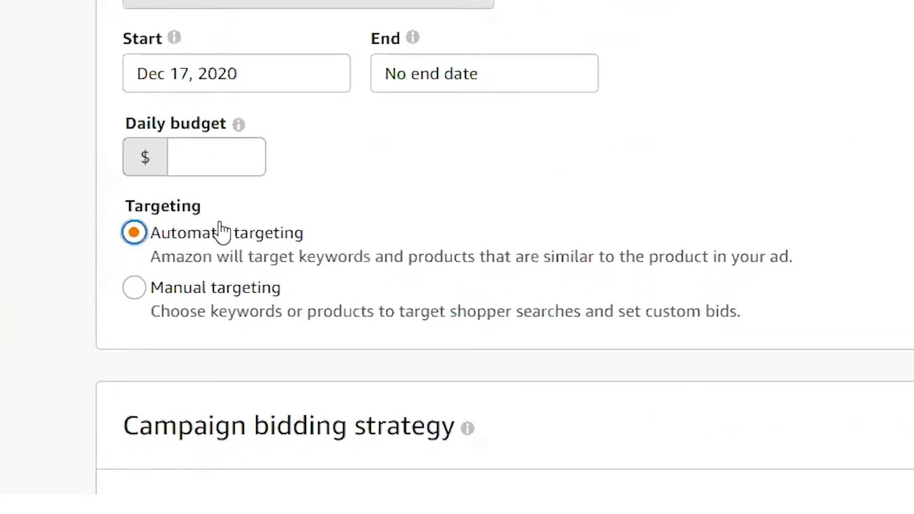
{"action": "left_click", "coordinate": [170, 290]}
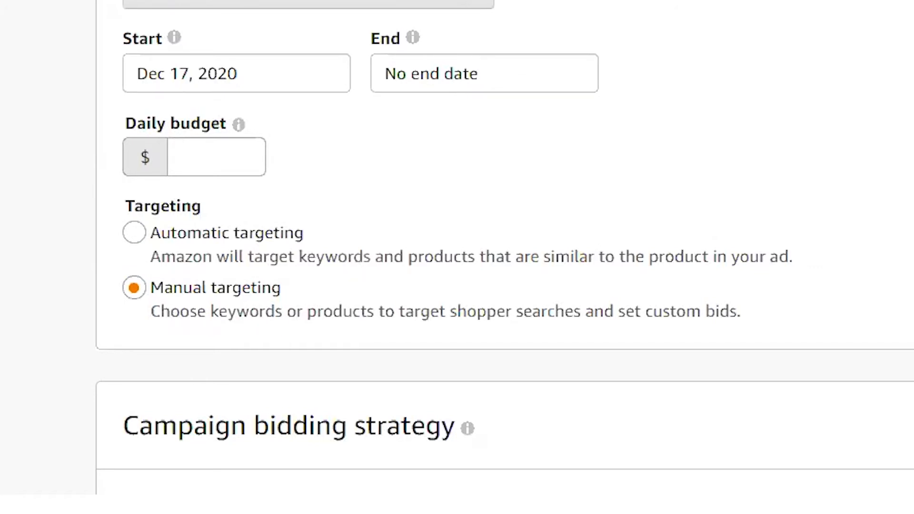
{"action": "scroll", "coordinate": [127, 229], "scroll_direction": "down", "scroll_amount": 10}
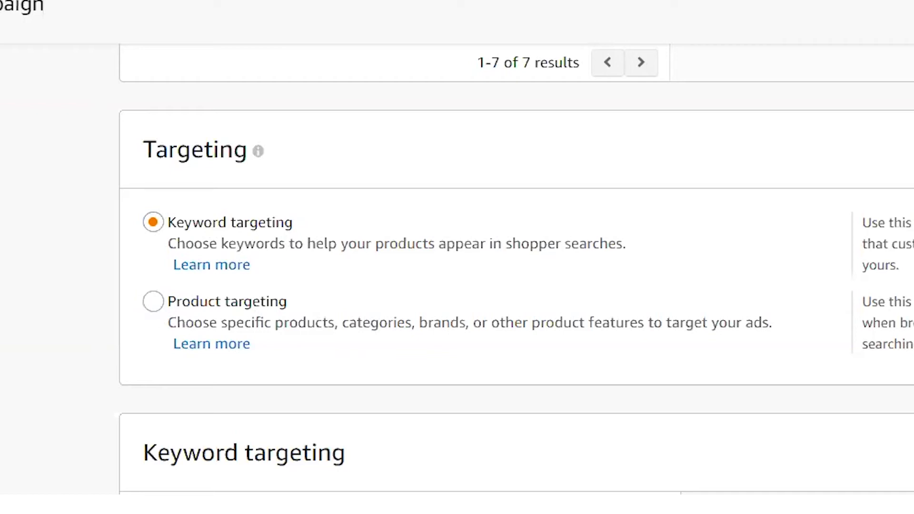
{"action": "scroll", "coordinate": [634, 187], "scroll_direction": "down", "scroll_amount": 1}
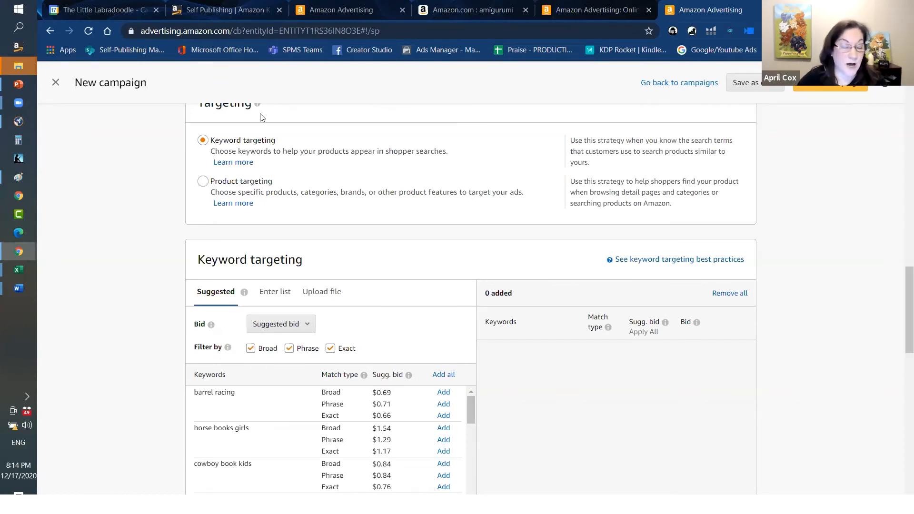
{"action": "mouse_move", "coordinate": [21, 121]}
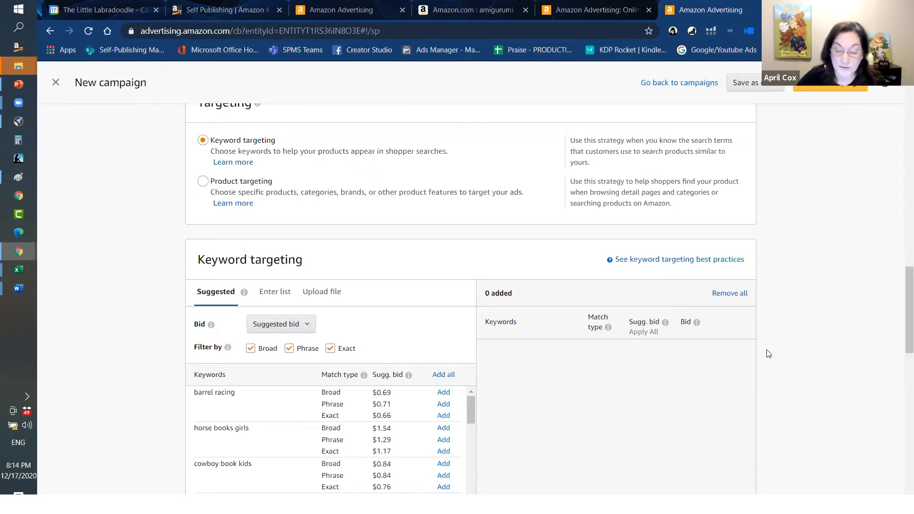
Open amazon.com in a new browser tab, search for "crochet books" and check the number of results
{"action": "key", "text": "ctrl+t"}
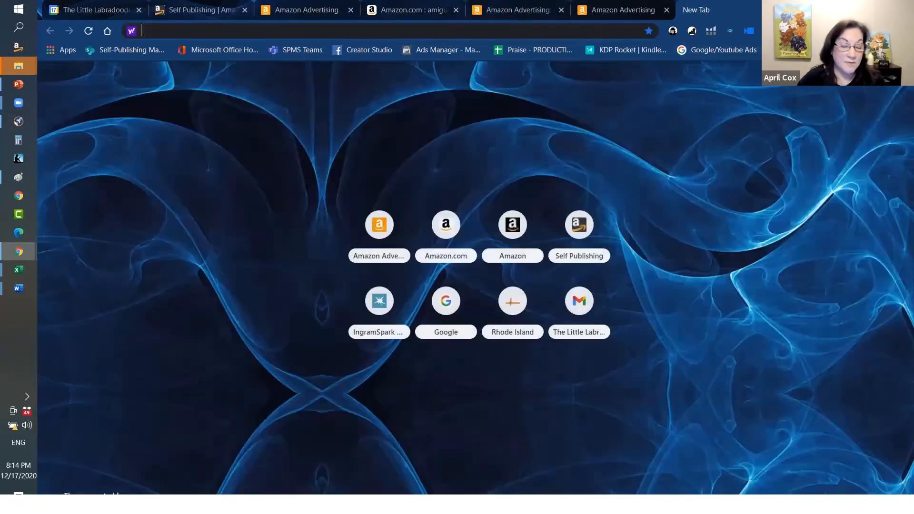
{"action": "type", "text": "amazon.com"}
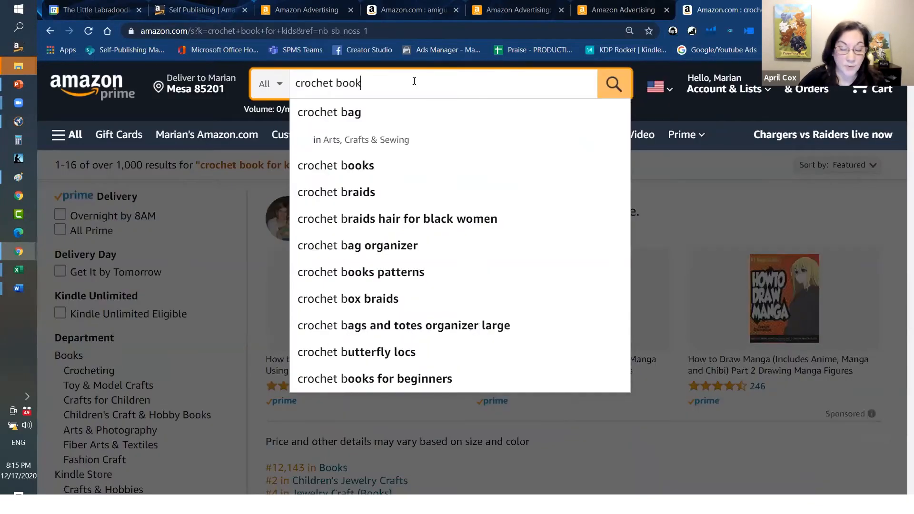
{"action": "type", "text": "ooks"}
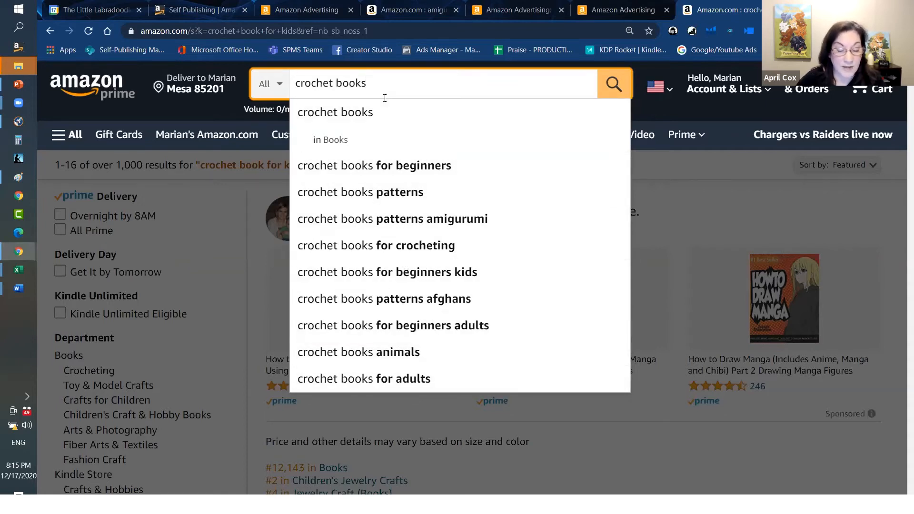
{"action": "key", "text": "Return"}
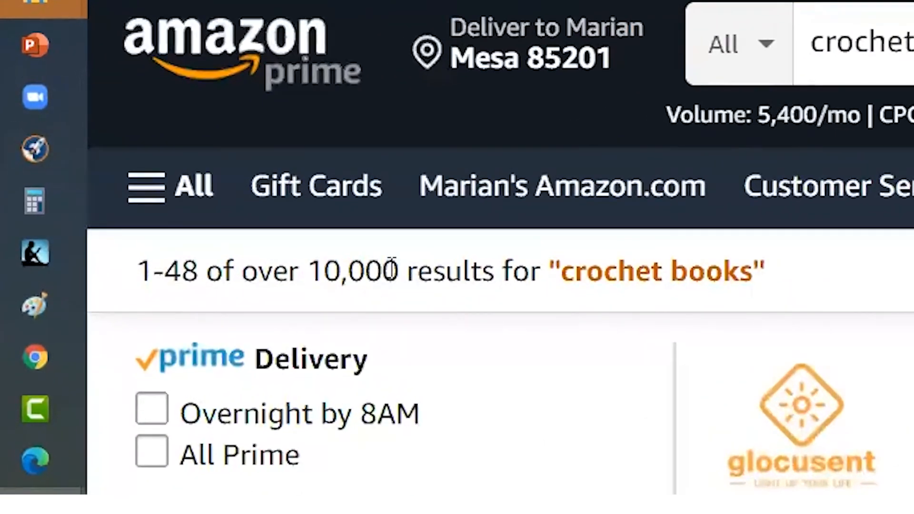
{"action": "left_click_drag", "start_coordinate": [391, 269], "coordinate": [314, 272]}
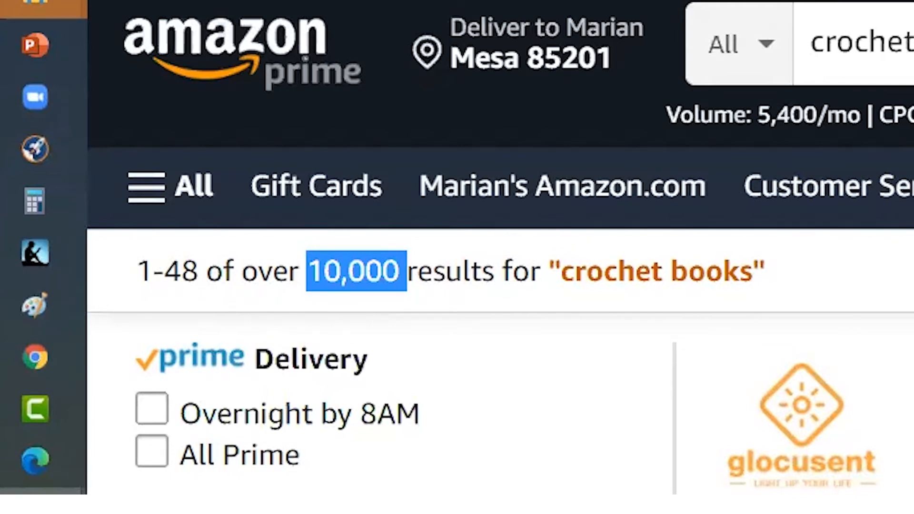
Compare the search suggestions for crochet books, search for "crochet books for kids" and look through the results
{"action": "left_click", "coordinate": [895, 43]}
{"action": "key", "text": "BackSpace"}
{"action": "key", "text": "BackSpace"}
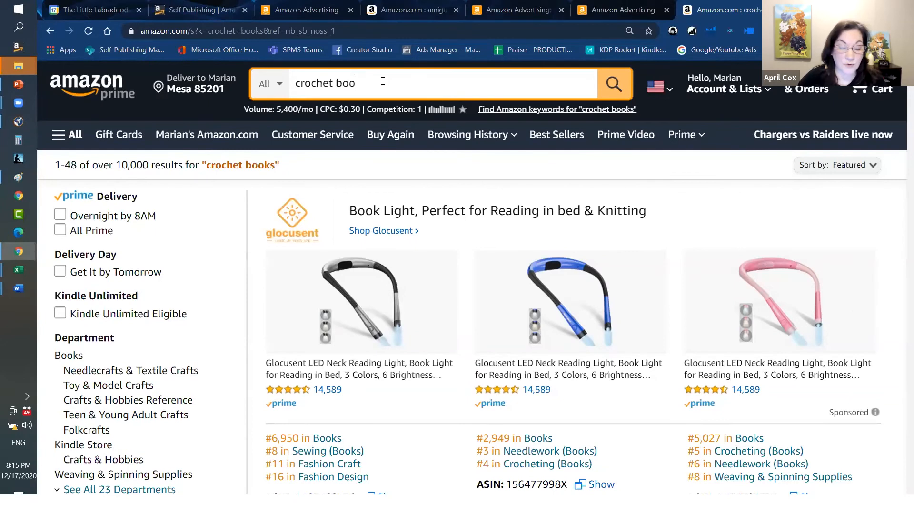
{"action": "key", "text": "BackSpace"}
{"action": "key", "text": "BackSpace"}
{"action": "key", "text": "BackSpace"}
{"action": "type", "text": "oo"}
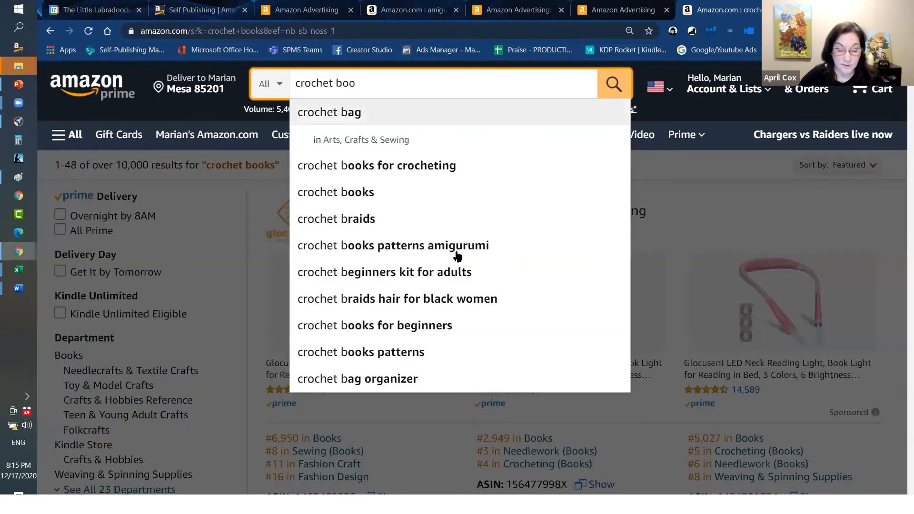
{"action": "left_click", "coordinate": [417, 249]}
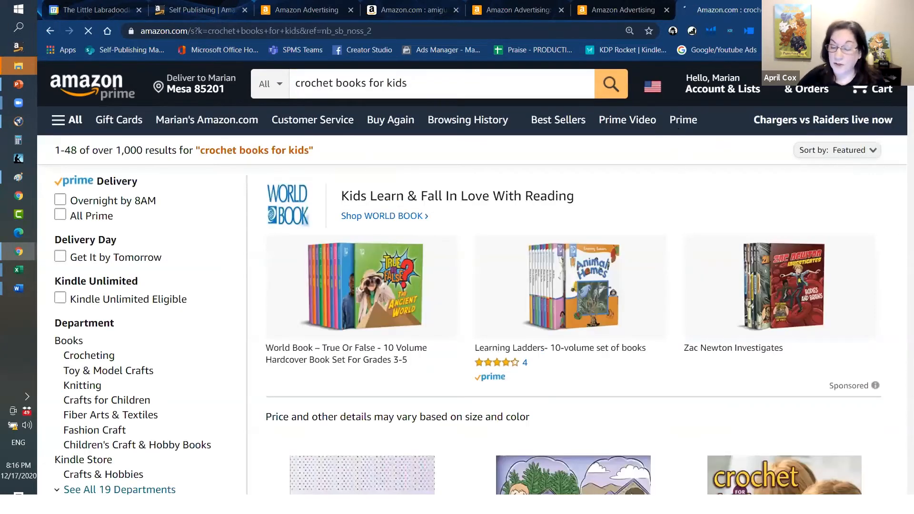
{"action": "scroll", "coordinate": [899, 86], "scroll_direction": "down", "scroll_amount": 2}
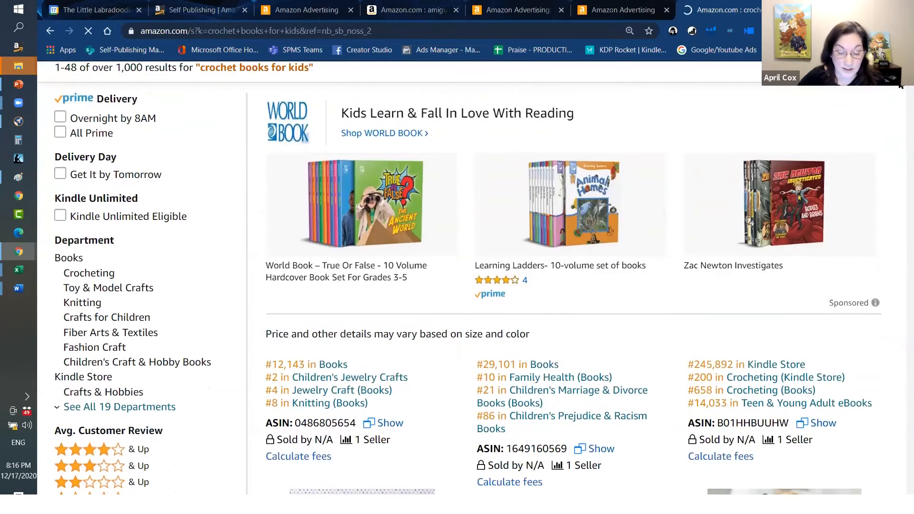
{"action": "scroll", "coordinate": [899, 86], "scroll_direction": "down", "scroll_amount": 3}
{"action": "scroll", "coordinate": [899, 85], "scroll_direction": "up", "scroll_amount": 4}
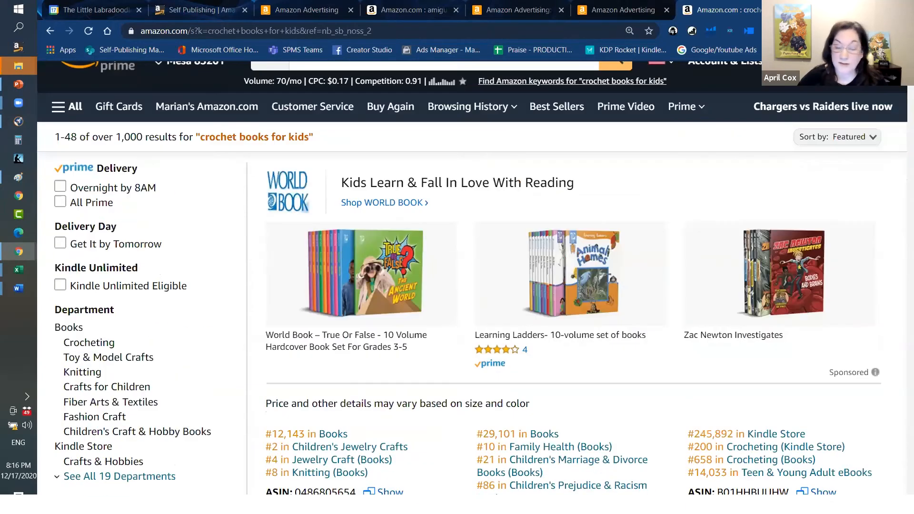
{"action": "scroll", "coordinate": [393, 82], "scroll_direction": "up", "scroll_amount": 1}
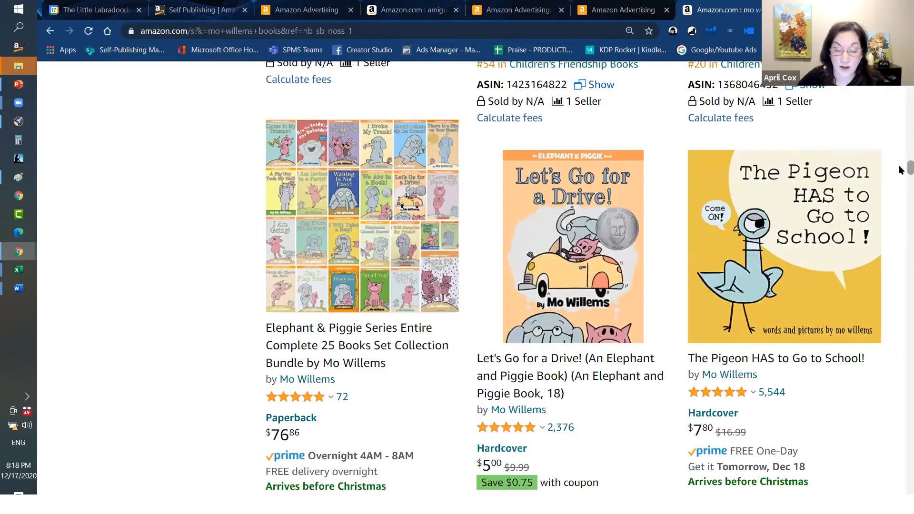
Return to the start of the "mo willems books" search results and check the number of results
{"action": "scroll", "coordinate": [900, 169], "scroll_direction": "up", "scroll_amount": 15}
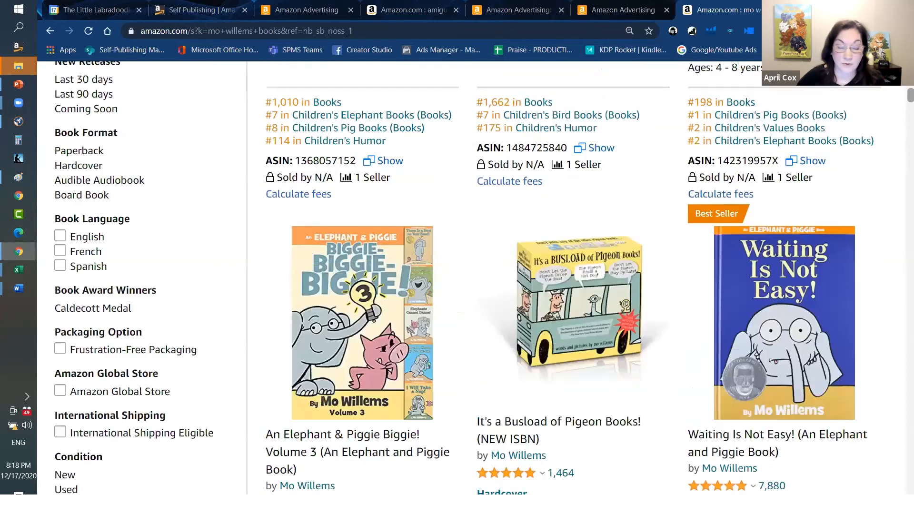
{"action": "left_click_drag", "start_coordinate": [54, 165], "coordinate": [110, 164]}
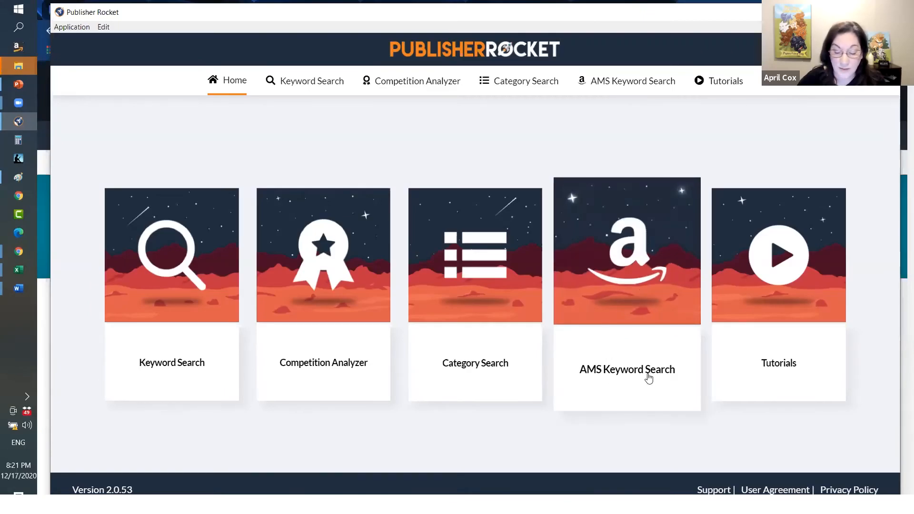
Switch to Publisher Rocket and run an AMS Keyword Search for "books about trains" in the Book category
{"action": "left_click", "coordinate": [625, 246]}
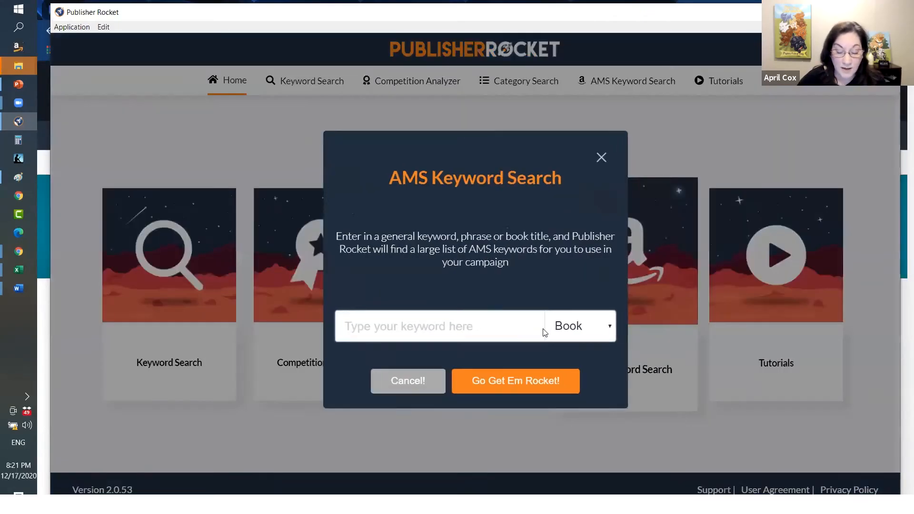
{"action": "type", "text": "books about train"}
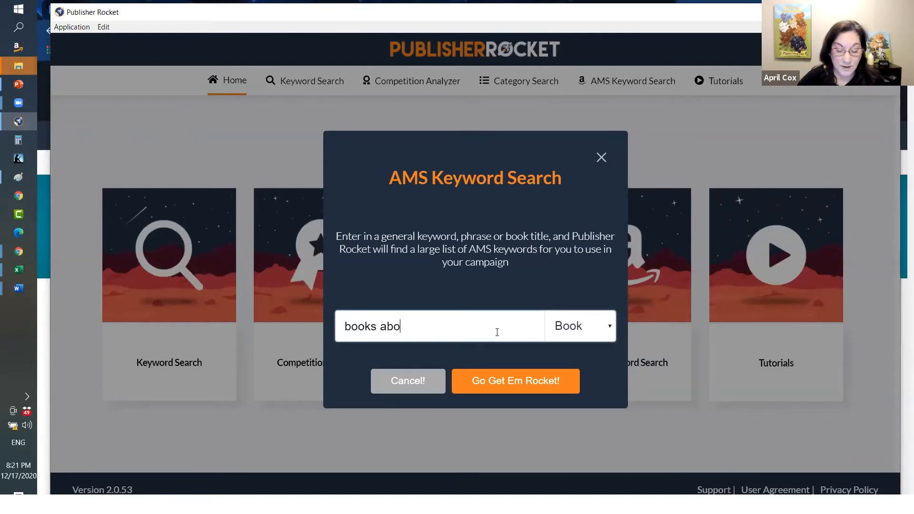
{"action": "type", "text": "s"}
{"action": "left_click", "coordinate": [500, 381]}
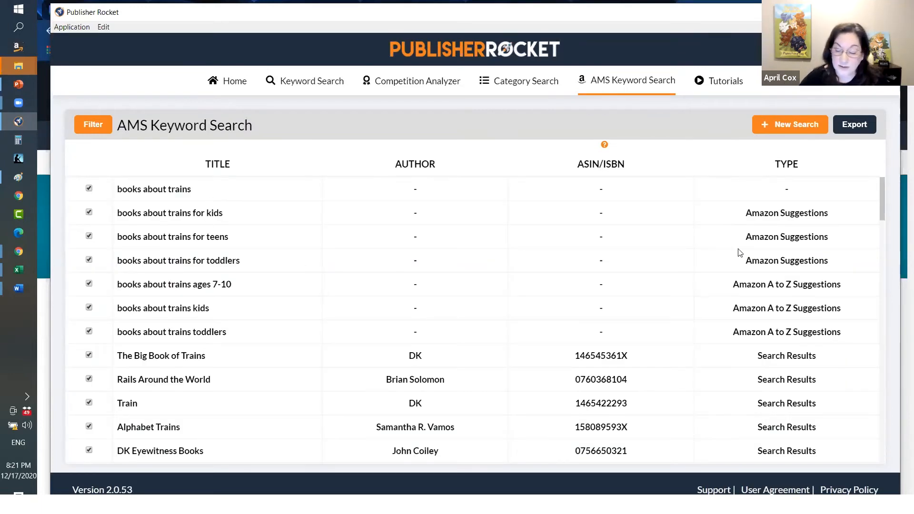
Look through the "books about trains" keyword results and export them to a spreadsheet
{"action": "left_click_drag", "start_coordinate": [881, 192], "coordinate": [880, 201]}
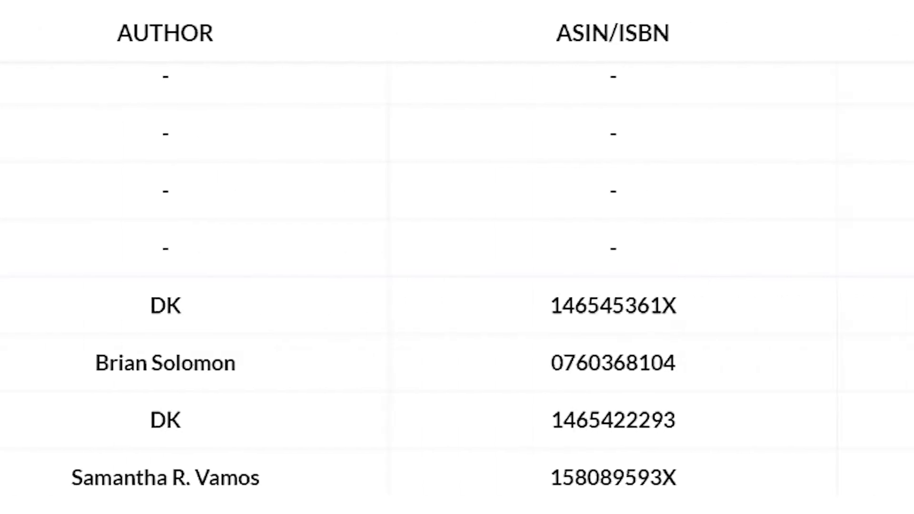
{"action": "left_click_drag", "start_coordinate": [884, 216], "coordinate": [896, 143]}
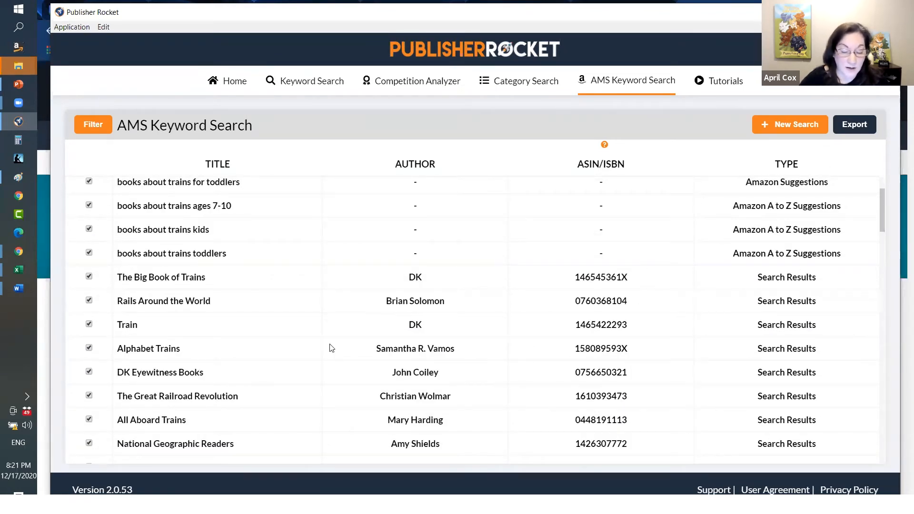
{"action": "left_click", "coordinate": [855, 125]}
{"action": "left_click", "coordinate": [393, 289]}
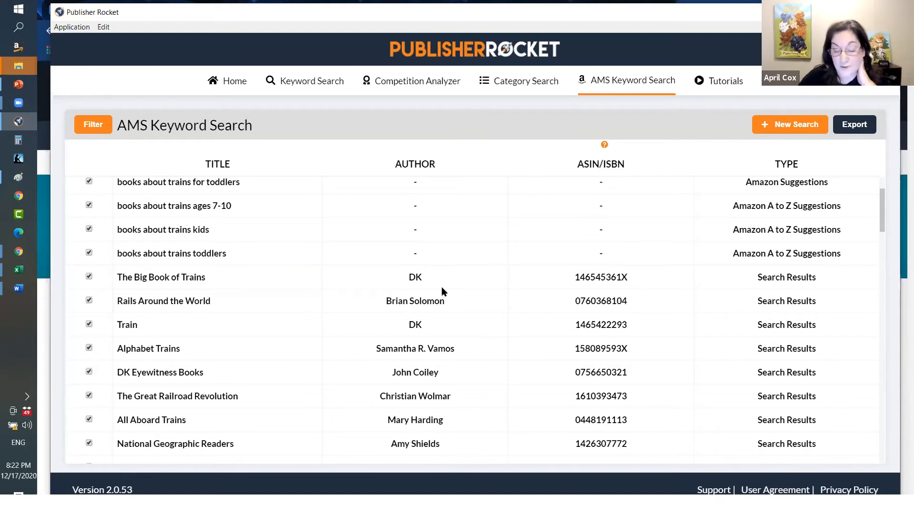
{"action": "left_click_drag", "start_coordinate": [881, 214], "coordinate": [876, 179]}
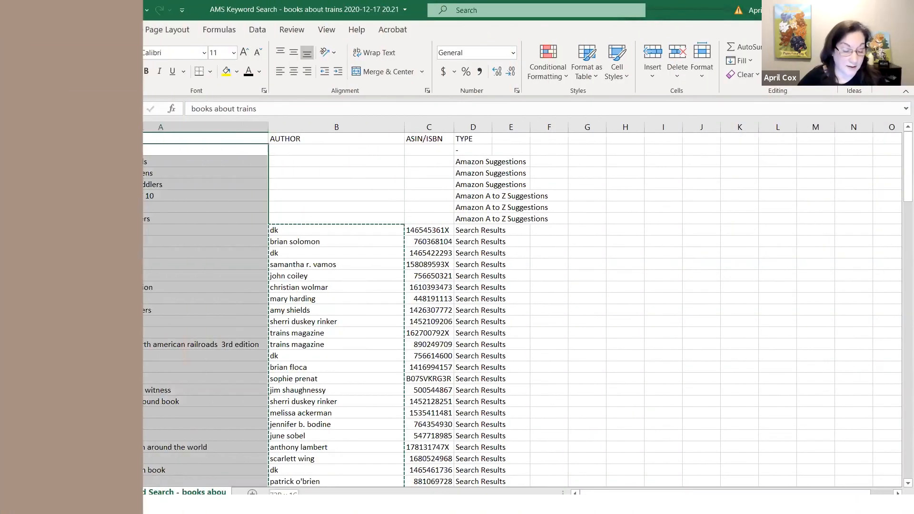
Copy the combined titles and authors in column A of the exported spreadsheet, from A2 to A152, and switch to the Amazon Advertising campaign
{"action": "left_click_drag", "start_coordinate": [71, 497], "coordinate": [43, 474]}
{"action": "key", "text": "ctrl+c"}
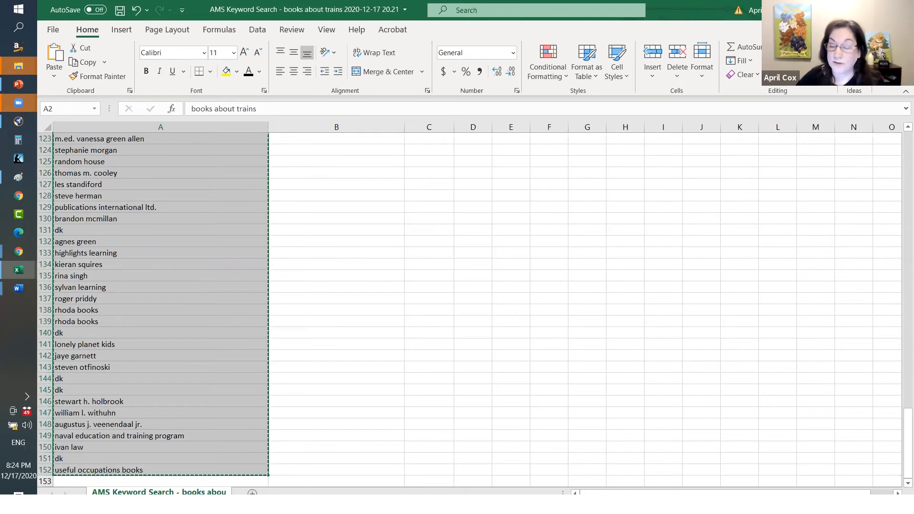
{"action": "key", "text": "alt+Tab"}
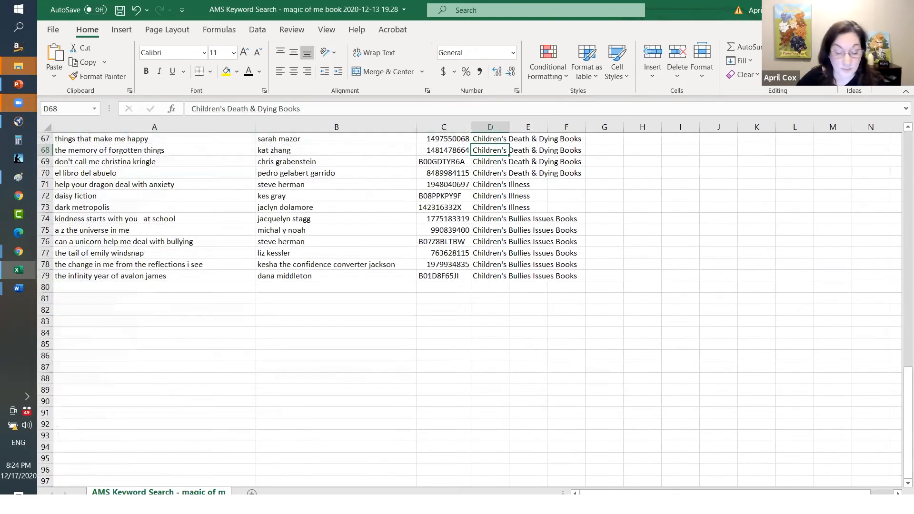
{"action": "key", "text": "alt+Tab"}
{"action": "key", "text": "alt+Tab"}
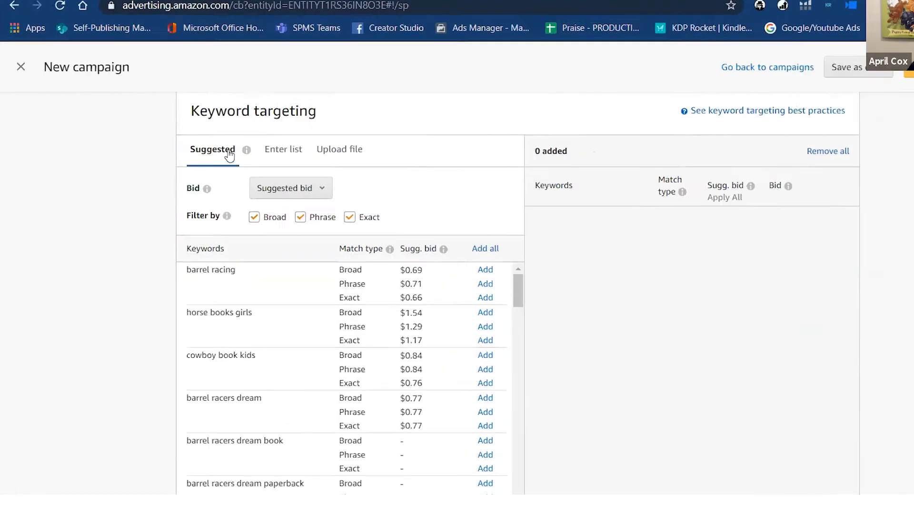
Set keyword targeting to a manually entered list with a custom bid of $0.52
{"action": "left_click", "coordinate": [359, 139]}
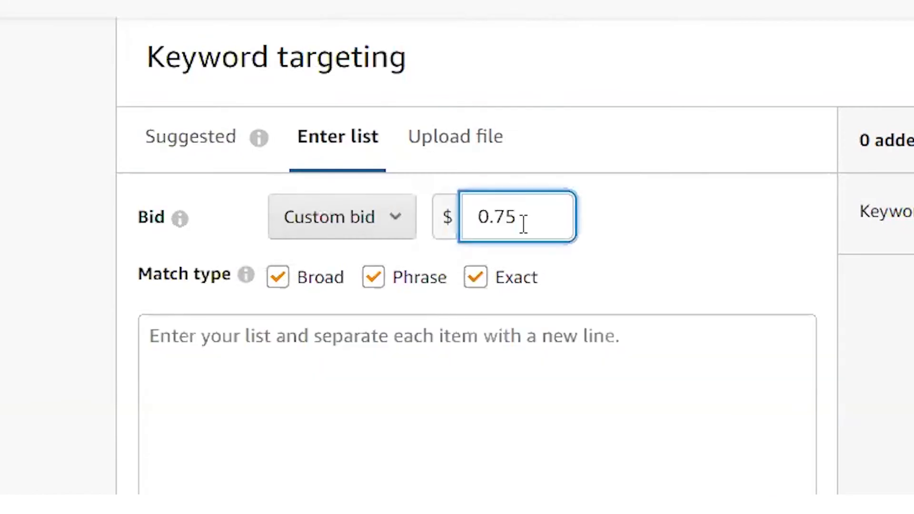
{"action": "key", "text": "BackSpace"}
{"action": "key", "text": "BackSpace"}
{"action": "type", "text": "52"}
Paste the copied keywords into the list, limit the match type to Phrase, and add them to the campaign
{"action": "scroll", "coordinate": [422, 354], "scroll_direction": "down", "scroll_amount": 5}
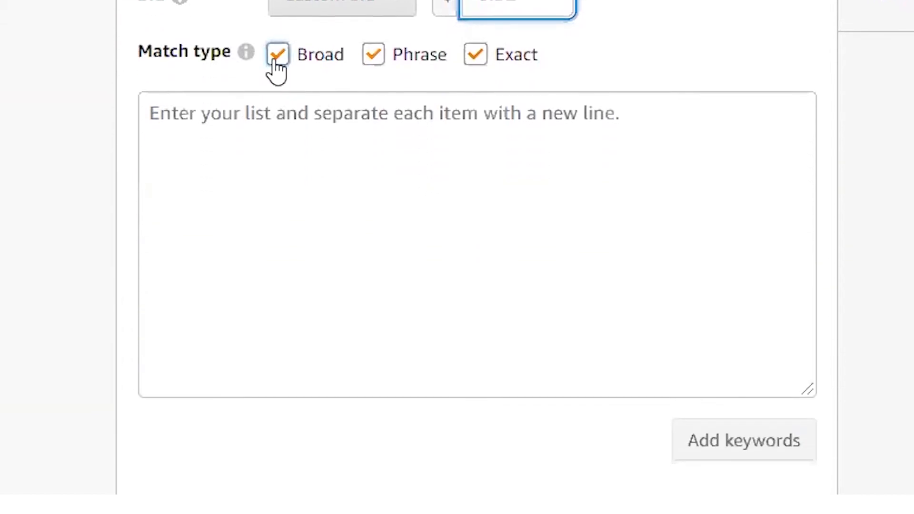
{"action": "left_click", "coordinate": [248, 113]}
{"action": "key", "text": "ctrl+v"}
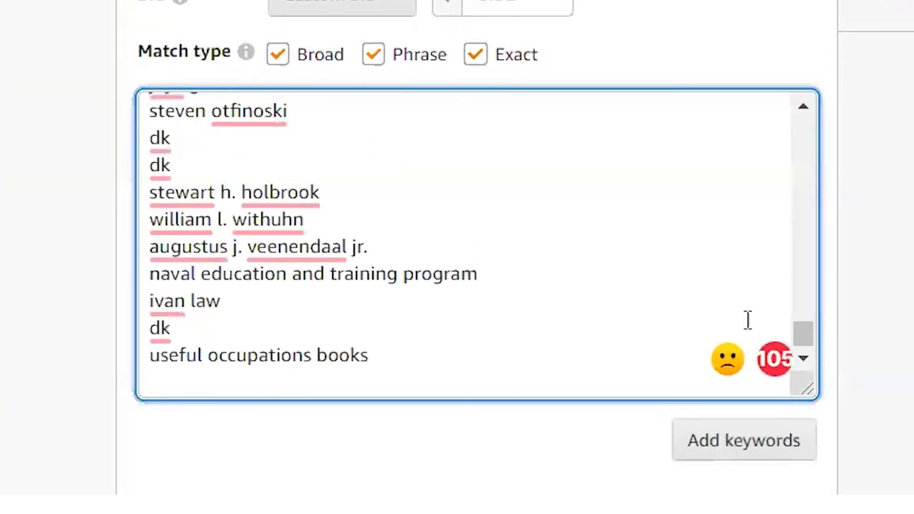
{"action": "left_click_drag", "start_coordinate": [811, 330], "coordinate": [810, 87]}
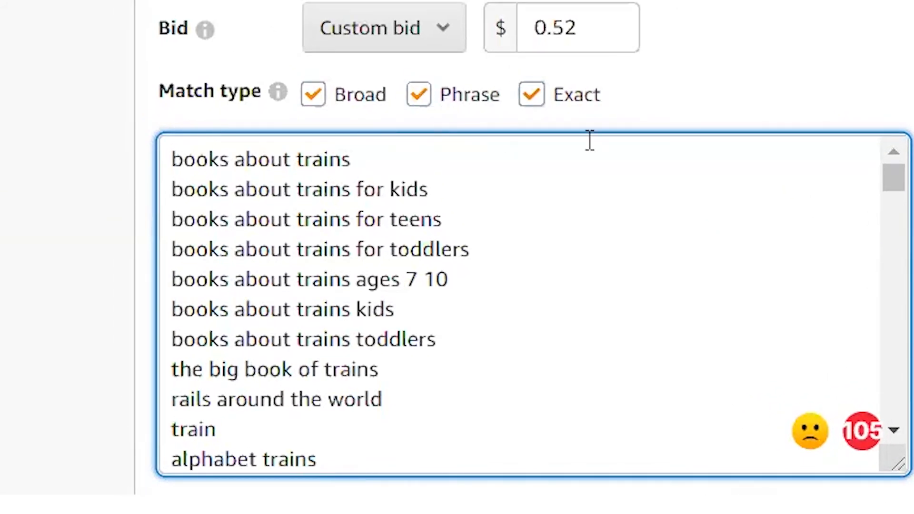
{"action": "left_click_drag", "start_coordinate": [360, 157], "coordinate": [123, 181]}
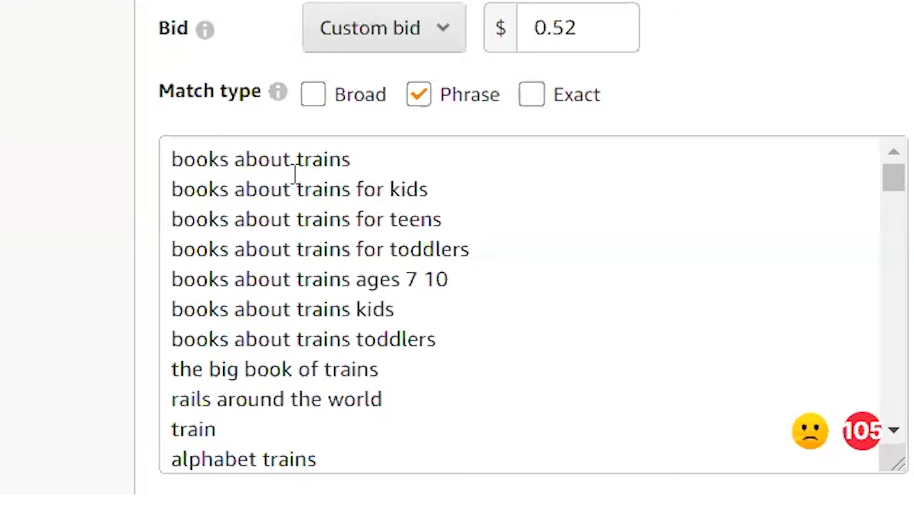
{"action": "left_click_drag", "start_coordinate": [375, 163], "coordinate": [82, 161]}
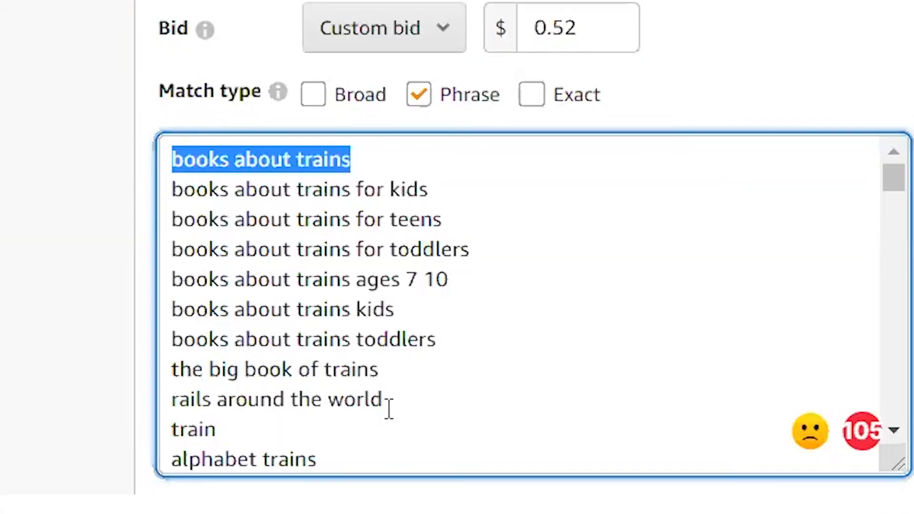
{"action": "left_click", "coordinate": [388, 407]}
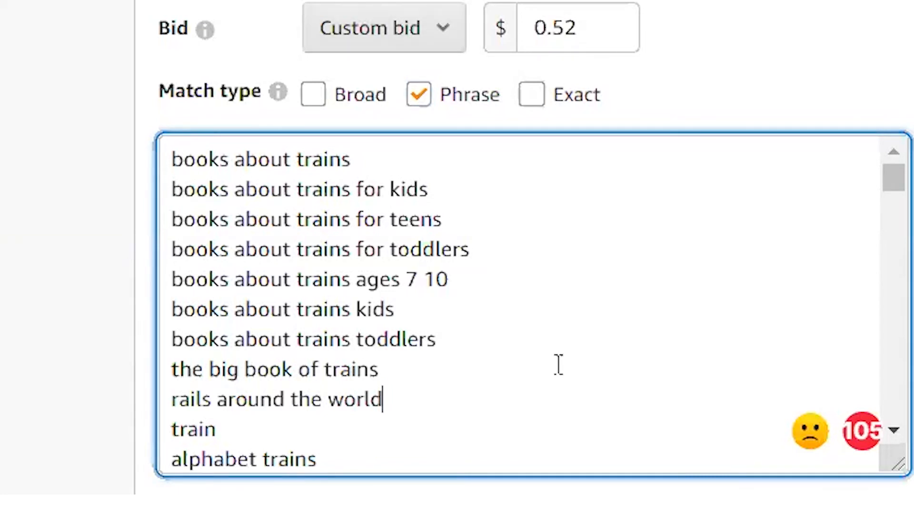
{"action": "left_click", "coordinate": [665, 459]}
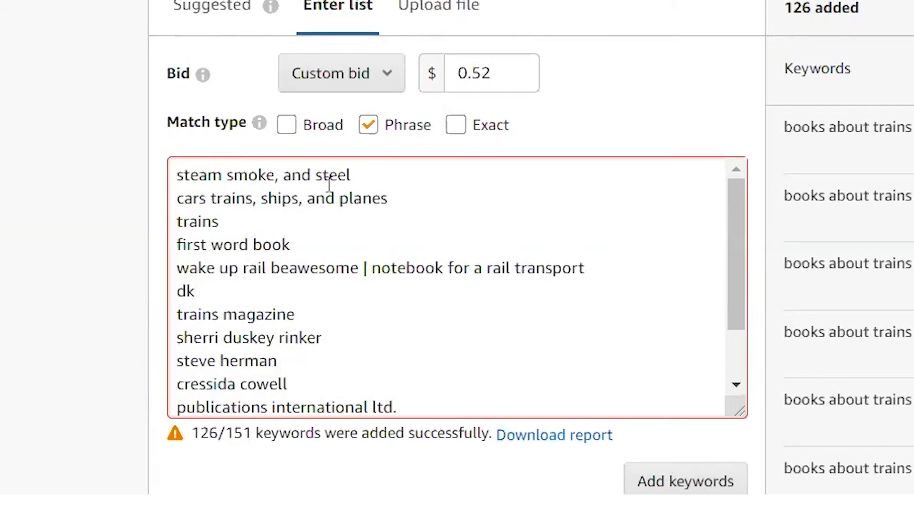
Remove the commas, vertical bar and periods from the rejected keywords and delete the "trains" entry
{"action": "left_click", "coordinate": [278, 174]}
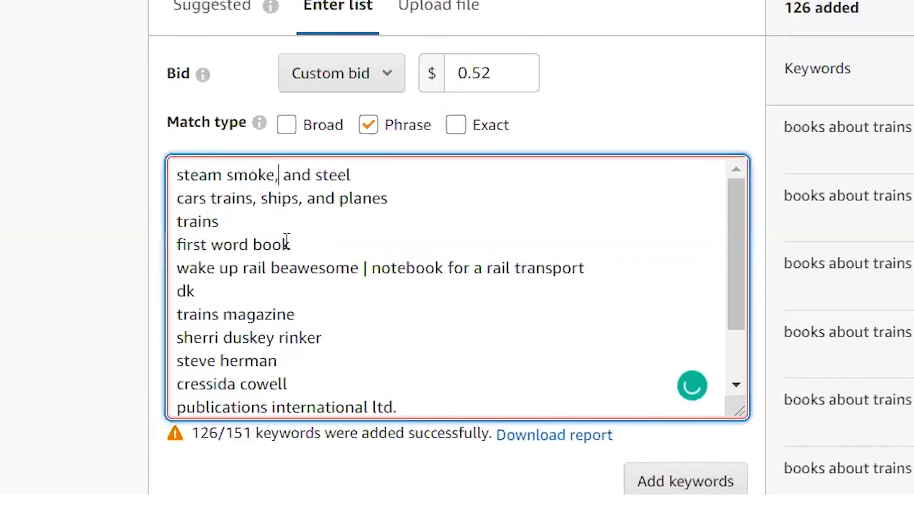
{"action": "mouse_move", "coordinate": [283, 274]}
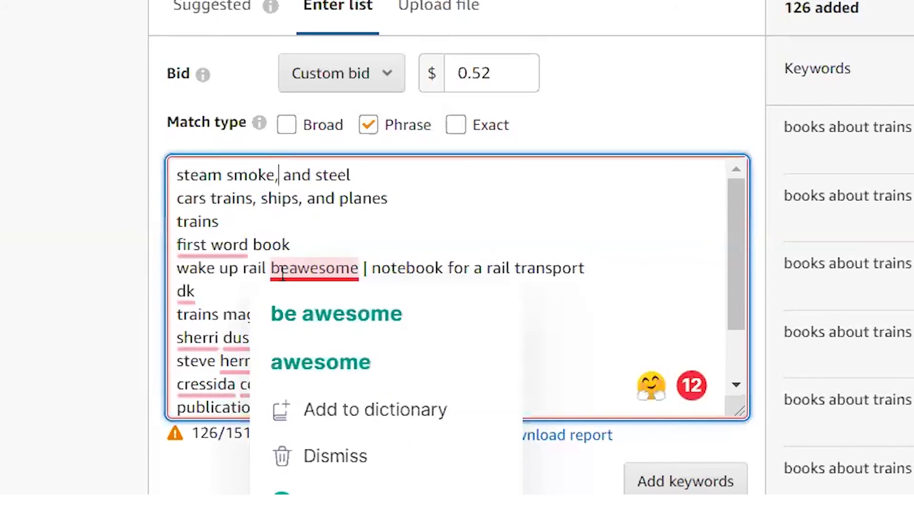
{"action": "key", "text": "BackSpace"}
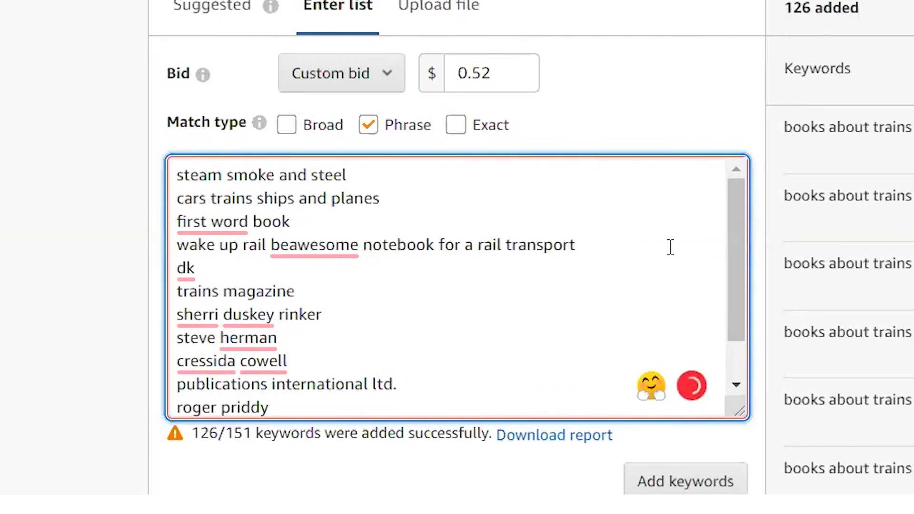
{"action": "left_click_drag", "start_coordinate": [730, 235], "coordinate": [733, 344]}
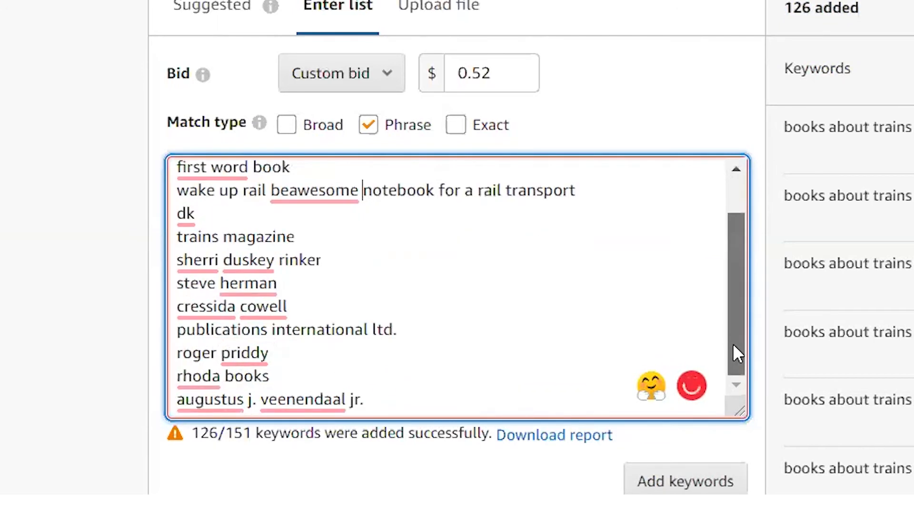
{"action": "left_click", "coordinate": [405, 334]}
{"action": "key", "text": "BackSpace"}
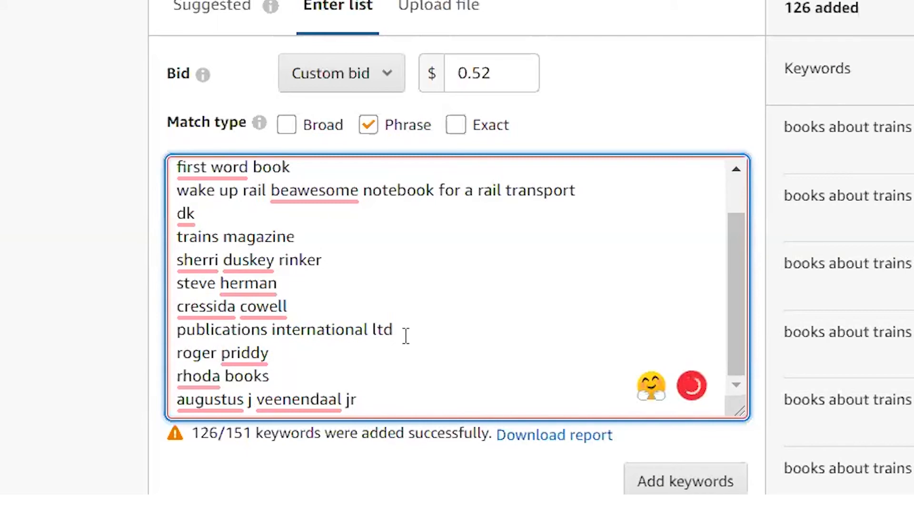
Add the corrected keywords to the campaign and clear the leftover entries from the keyword list
{"action": "left_click", "coordinate": [668, 486]}
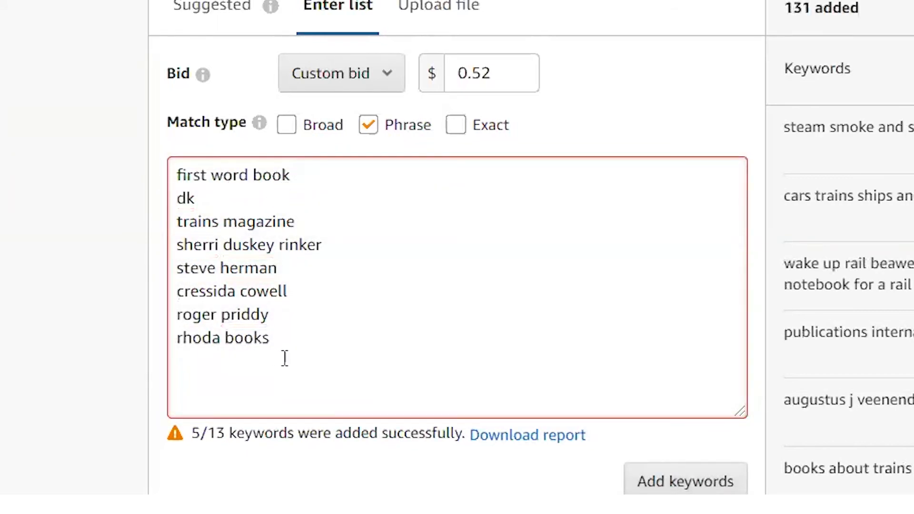
{"action": "left_click_drag", "start_coordinate": [296, 343], "coordinate": [149, 171]}
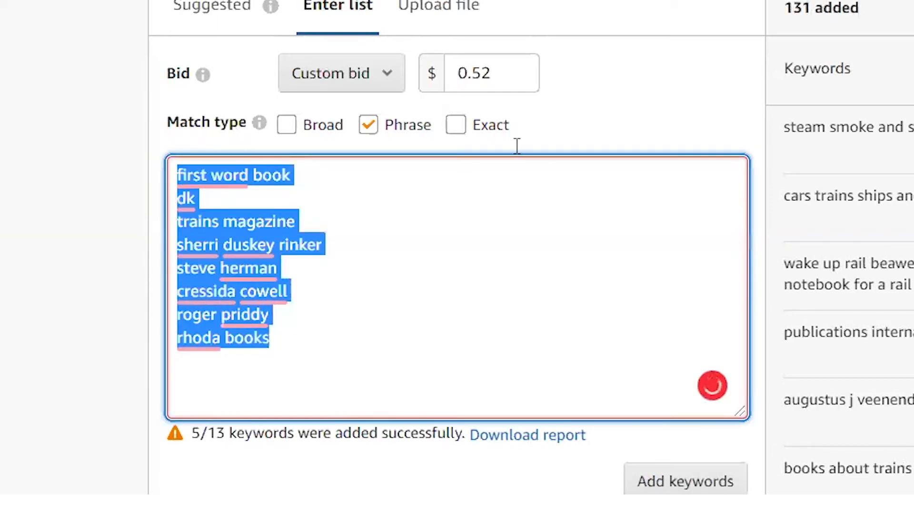
{"action": "key", "text": "BackSpace"}
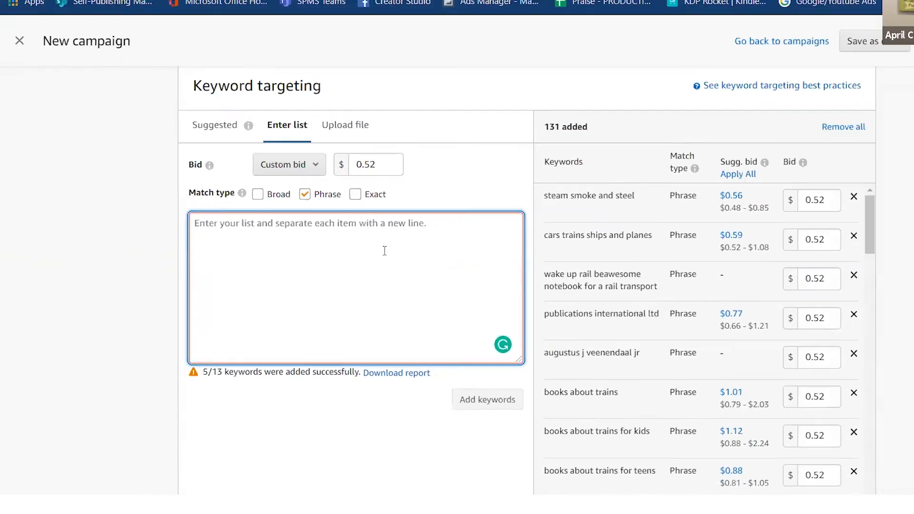
Review the suggested keywords and add "barrel racers dream" and "barrel racing books kids" as phrase matches
{"action": "scroll", "coordinate": [355, 249], "scroll_direction": "up", "scroll_amount": 3}
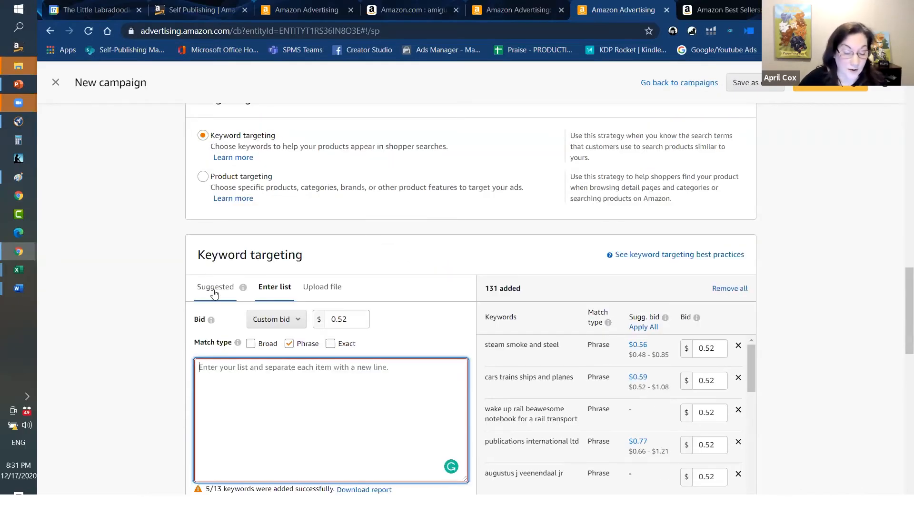
{"action": "left_click", "coordinate": [214, 291]}
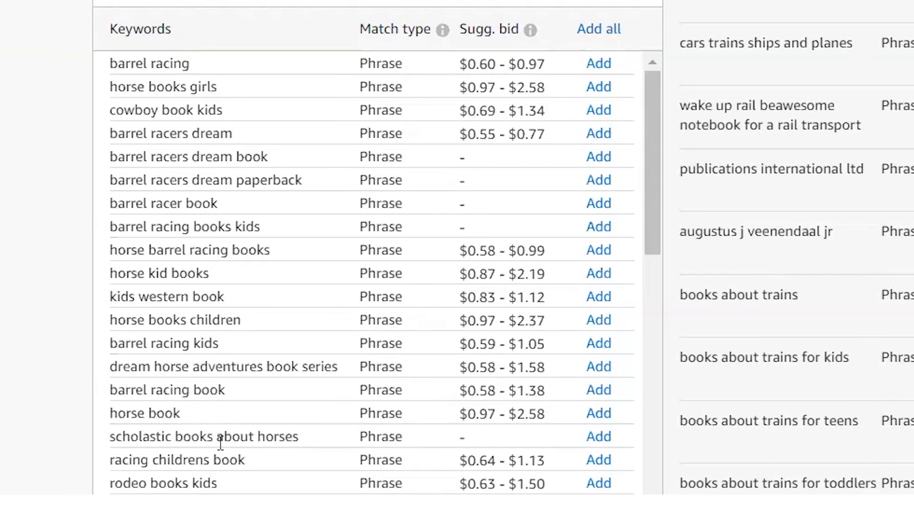
{"action": "scroll", "coordinate": [457, 257], "scroll_direction": "down", "scroll_amount": 2}
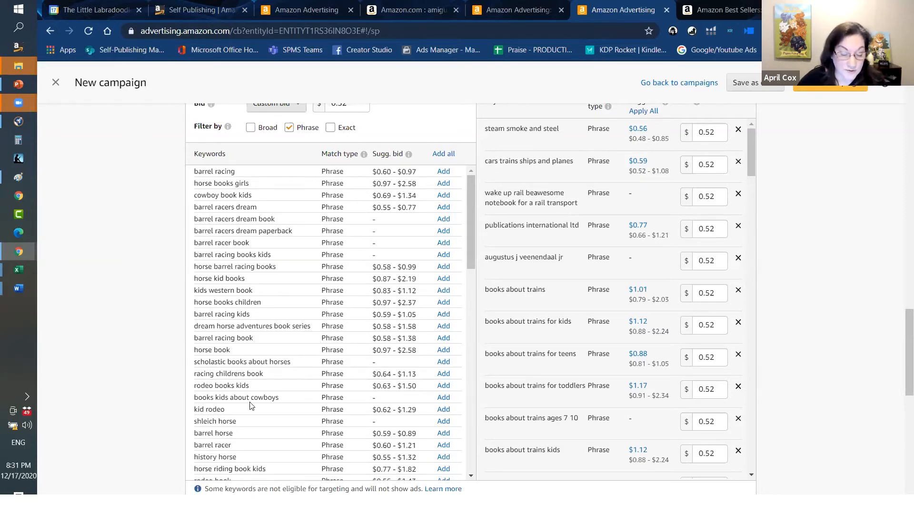
{"action": "left_click_drag", "start_coordinate": [469, 199], "coordinate": [469, 369]}
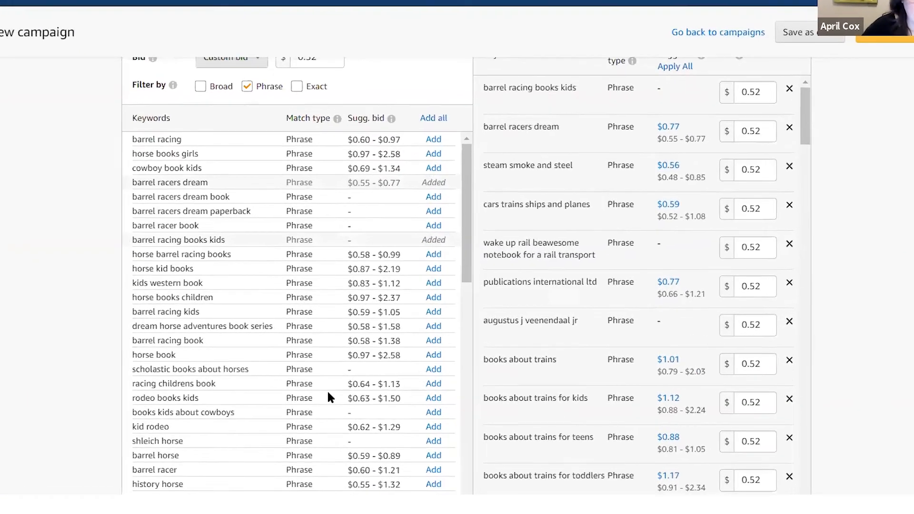
{"action": "left_click_drag", "start_coordinate": [465, 203], "coordinate": [451, 101]}
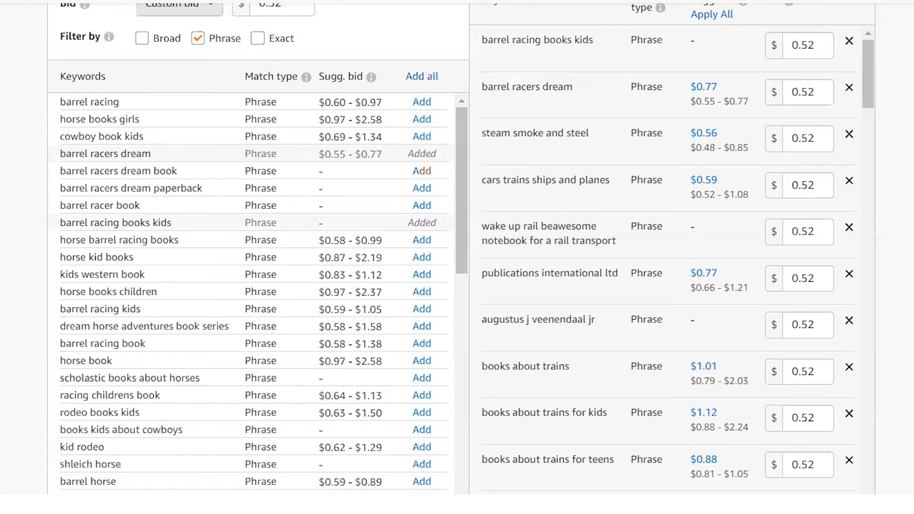
Remove all added keywords from the campaign and change its targeting to Product targeting
{"action": "scroll", "coordinate": [425, 172], "scroll_direction": "up", "scroll_amount": 4}
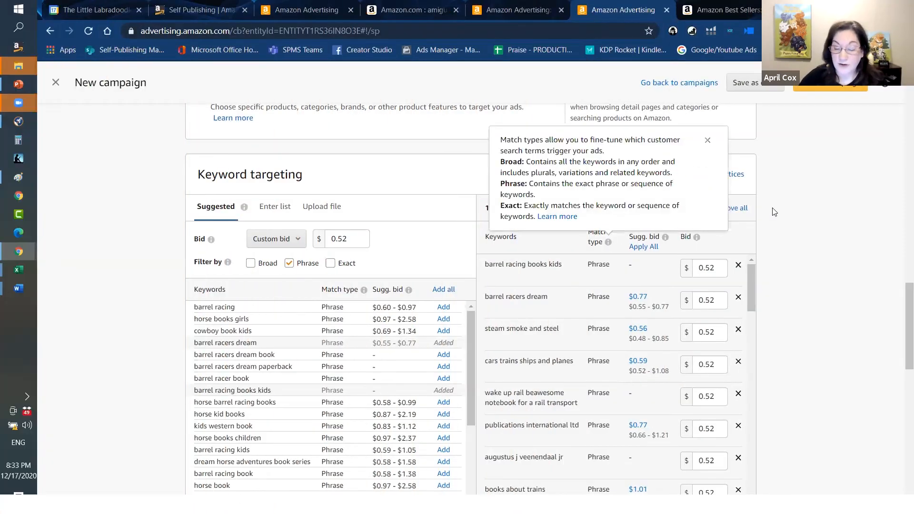
{"action": "left_click", "coordinate": [731, 209]}
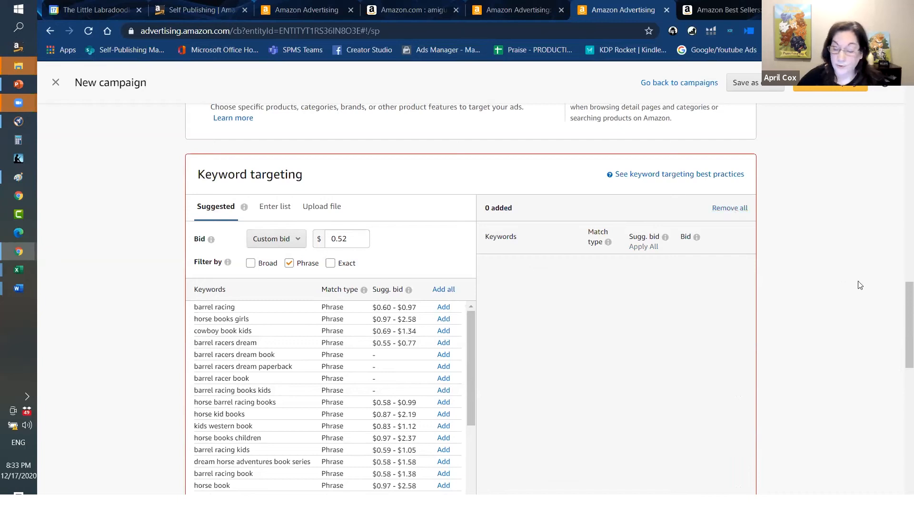
{"action": "left_click_drag", "start_coordinate": [908, 316], "coordinate": [904, 268]}
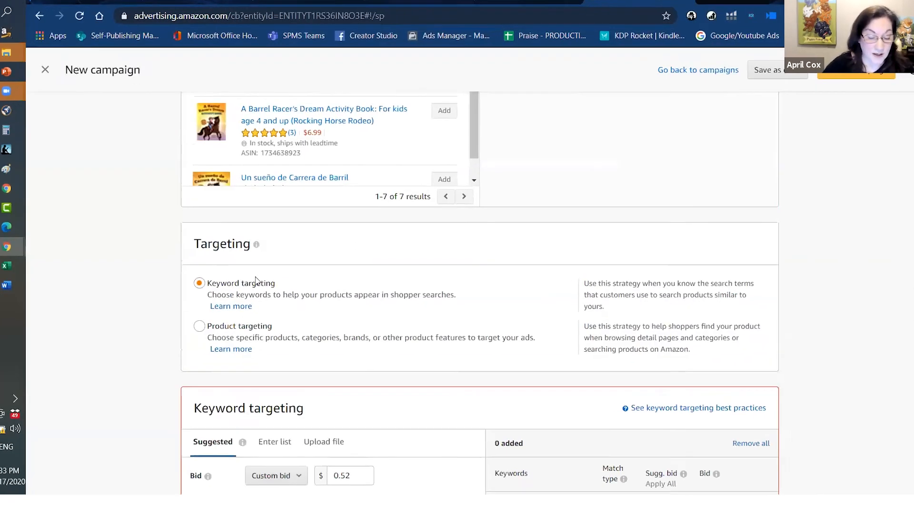
{"action": "left_click", "coordinate": [203, 327]}
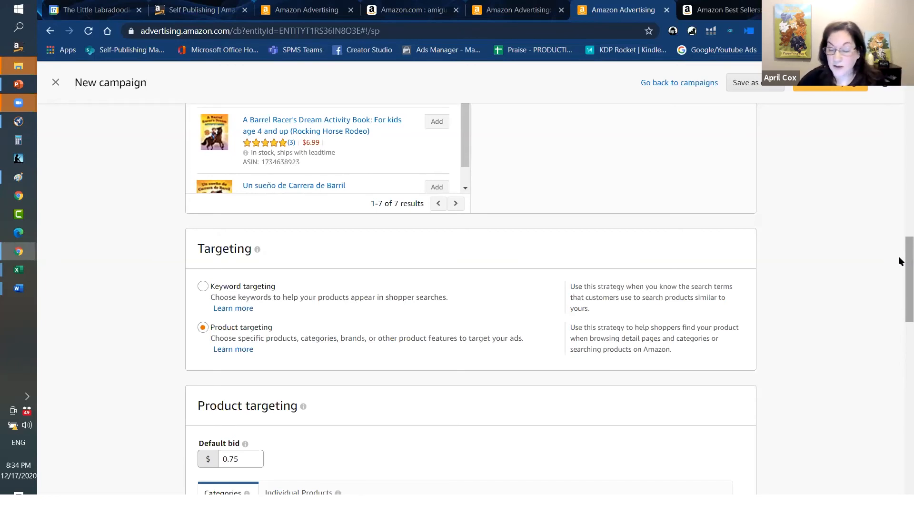
Set the default product targeting bid to $0.52 and open targeting by individual products
{"action": "scroll", "coordinate": [900, 267], "scroll_direction": "down", "scroll_amount": 1}
{"action": "scroll", "coordinate": [900, 269], "scroll_direction": "down", "scroll_amount": 1}
{"action": "scroll", "coordinate": [901, 274], "scroll_direction": "down", "scroll_amount": 2}
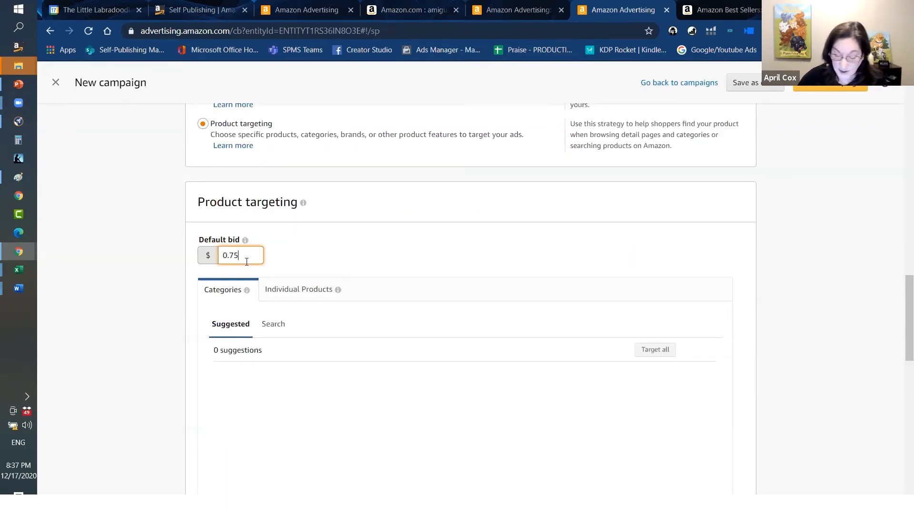
{"action": "key", "text": "BackSpace"}
{"action": "key", "text": "BackSpace"}
{"action": "type", "text": "52"}
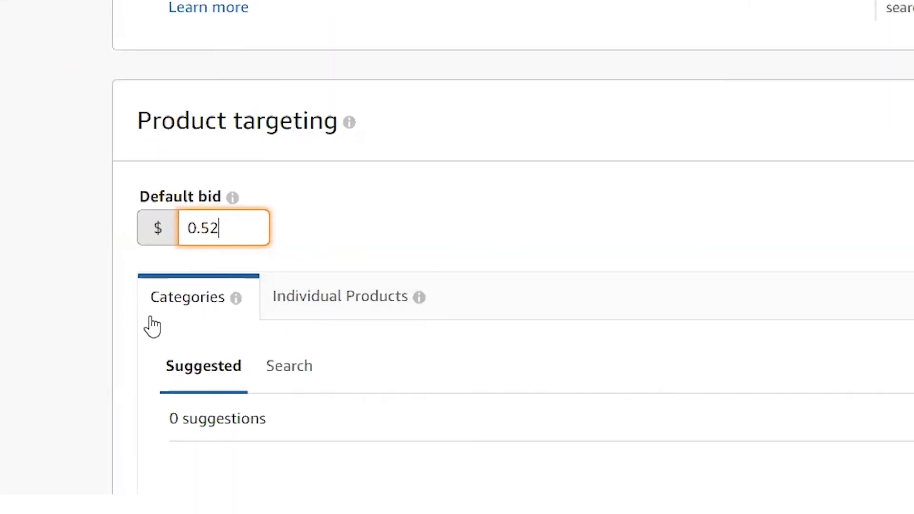
{"action": "left_click", "coordinate": [317, 310]}
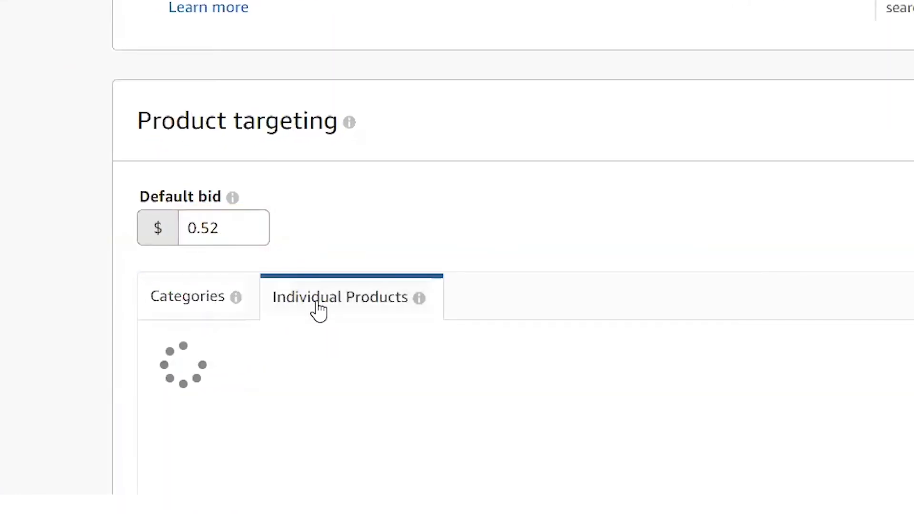
Review the suggested individual products and search the products for "horse books for kids"
{"action": "scroll", "coordinate": [552, 471], "scroll_direction": "down", "scroll_amount": 5}
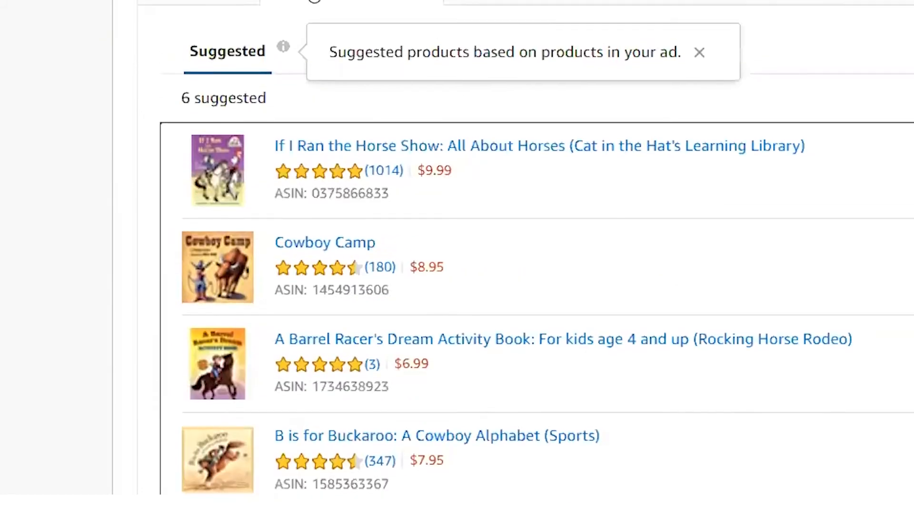
{"action": "scroll", "coordinate": [340, 164], "scroll_direction": "up", "scroll_amount": 2}
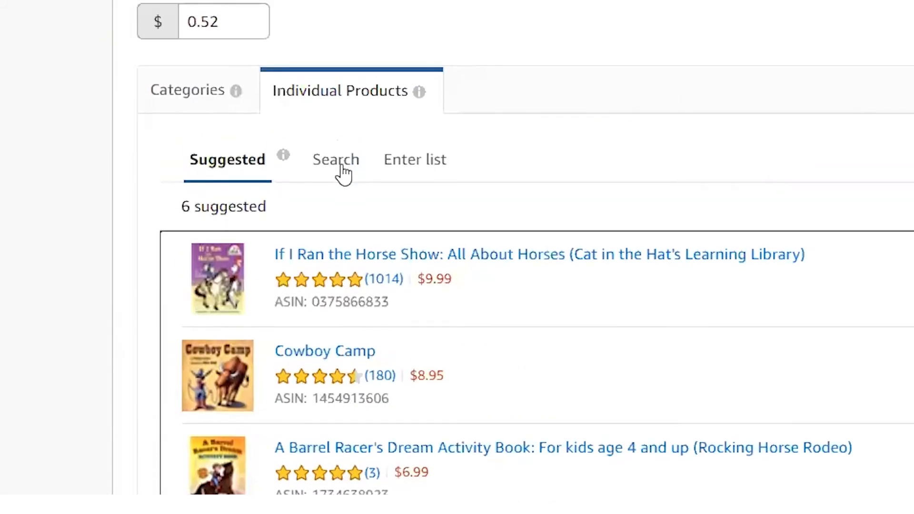
{"action": "left_click", "coordinate": [341, 167]}
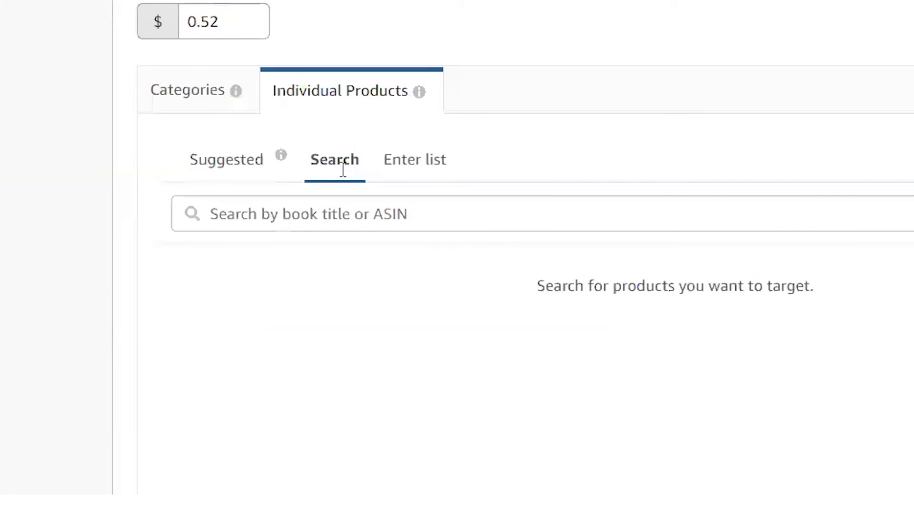
{"action": "left_click", "coordinate": [383, 203]}
{"action": "type", "text": "horse book"}
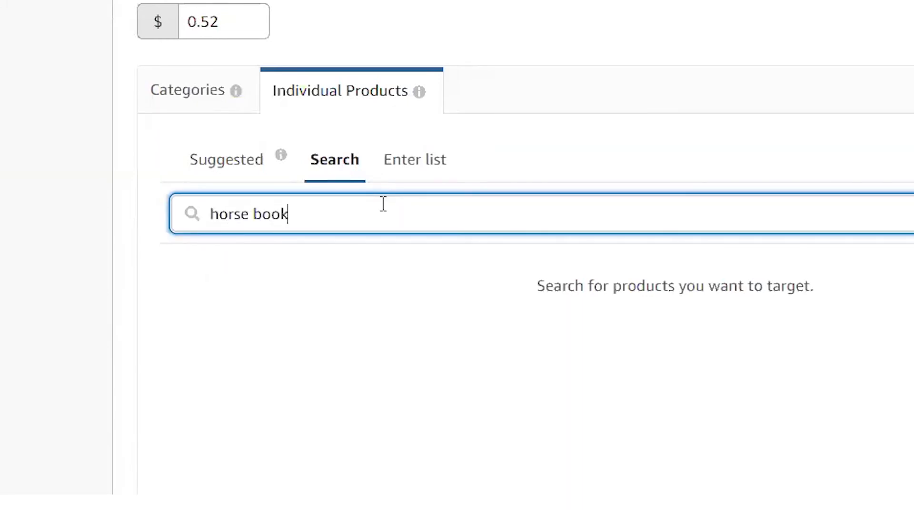
{"action": "type", "text": "s for kids"}
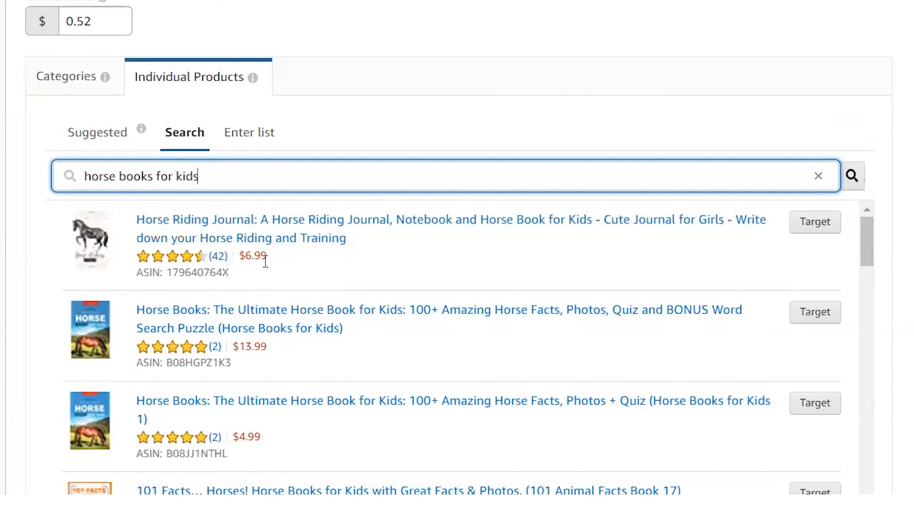
{"action": "left_click_drag", "start_coordinate": [870, 245], "coordinate": [868, 214]}
Open the ASIN list entry for individual products and switch to the Excel workbook "AMS Keyword Search - magic of me book"
{"action": "left_click", "coordinate": [249, 132]}
{"action": "left_click", "coordinate": [316, 304]}
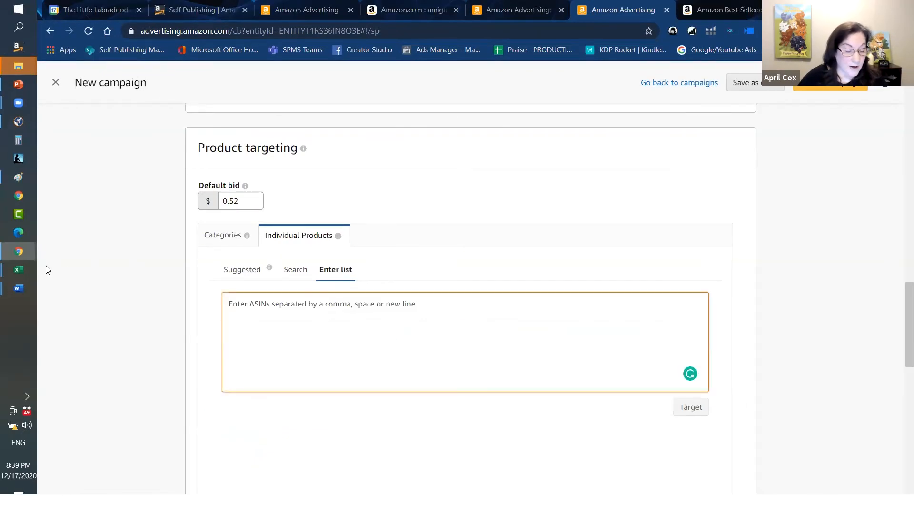
{"action": "left_click", "coordinate": [28, 271]}
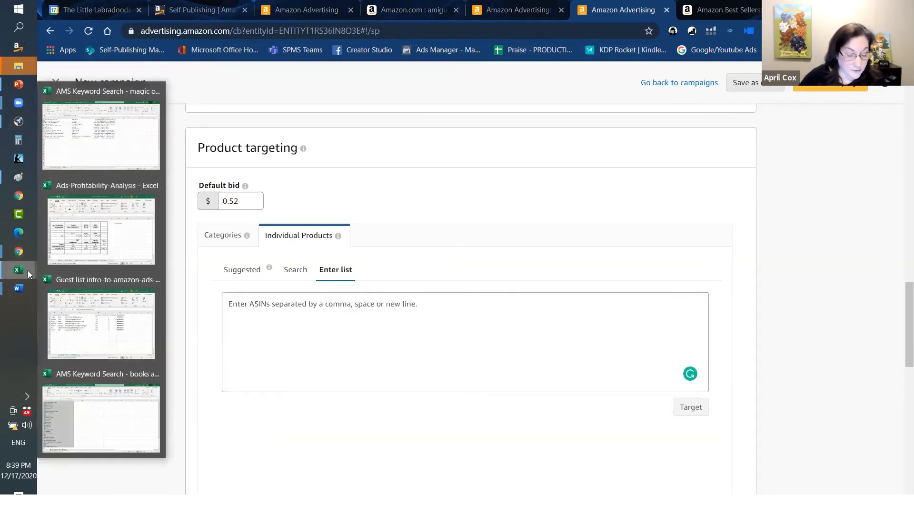
{"action": "left_click", "coordinate": [101, 131]}
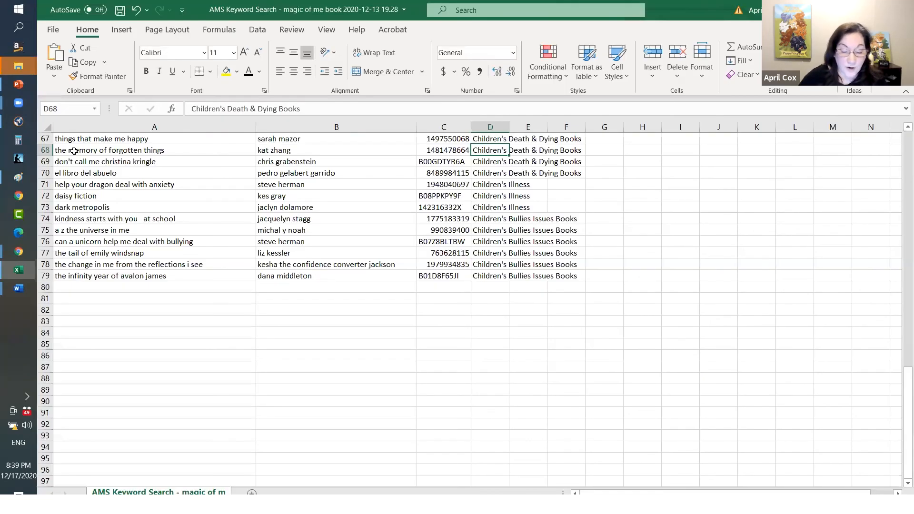
Widen column C and copy all the ASINs in it down to the last filled row
{"action": "left_click_drag", "start_coordinate": [471, 127], "coordinate": [574, 127]}
{"action": "left_click", "coordinate": [505, 192]}
{"action": "key", "text": "Up"}
{"action": "key", "text": "Up"}
{"action": "key", "text": "Up"}
{"action": "key", "text": "Up"}
{"action": "key", "text": "Up"}
{"action": "key", "text": "Up"}
{"action": "key", "text": "Up"}
{"action": "key", "text": "Up"}
{"action": "key", "text": "Up"}
{"action": "key", "text": "Up"}
{"action": "key", "text": "Up"}
{"action": "key", "text": "Up"}
{"action": "key", "text": "Up"}
{"action": "key", "text": "Up"}
{"action": "key", "text": "Up"}
{"action": "key", "text": "Up"}
{"action": "key", "text": "Up"}
{"action": "key", "text": "Up"}
{"action": "key", "text": "Up"}
{"action": "key", "text": "Up"}
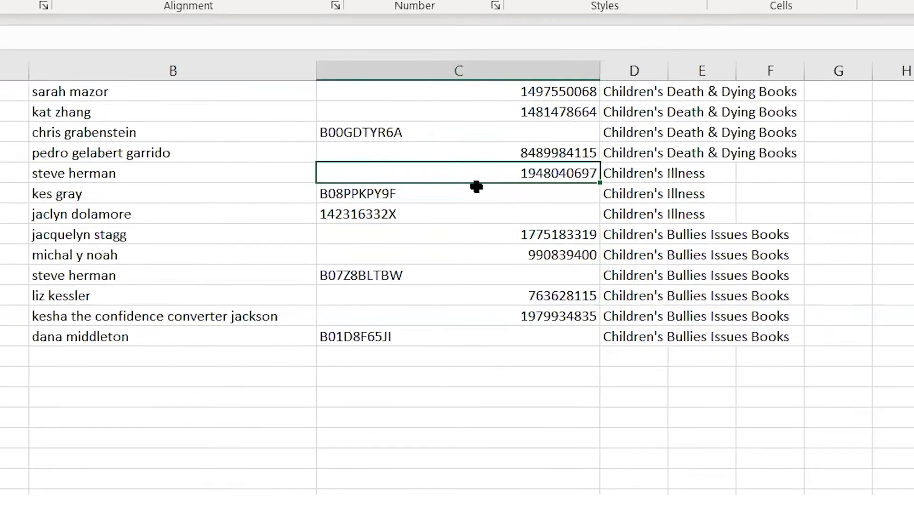
{"action": "key", "text": "Up"}
{"action": "key", "text": "Up"}
{"action": "key", "text": "Up"}
{"action": "key", "text": "Up"}
{"action": "key", "text": "Up"}
{"action": "key", "text": "Up"}
{"action": "key", "text": "Up"}
{"action": "key", "text": "Up"}
{"action": "key", "text": "Up"}
{"action": "key", "text": "Up"}
{"action": "key", "text": "Up"}
{"action": "key", "text": "Up"}
{"action": "key", "text": "Up"}
{"action": "key", "text": "Up"}
{"action": "key", "text": "Up"}
{"action": "key", "text": "Up"}
{"action": "key", "text": "Down"}
{"action": "key", "text": "Down"}
{"action": "key", "text": "ctrl+shift+Down"}
{"action": "key", "text": "ctrl+c"}
Switch back to Amazon Advertising, paste the copied ASINs into the individual products list and add them as targets
{"action": "key", "text": "alt+Tab"}
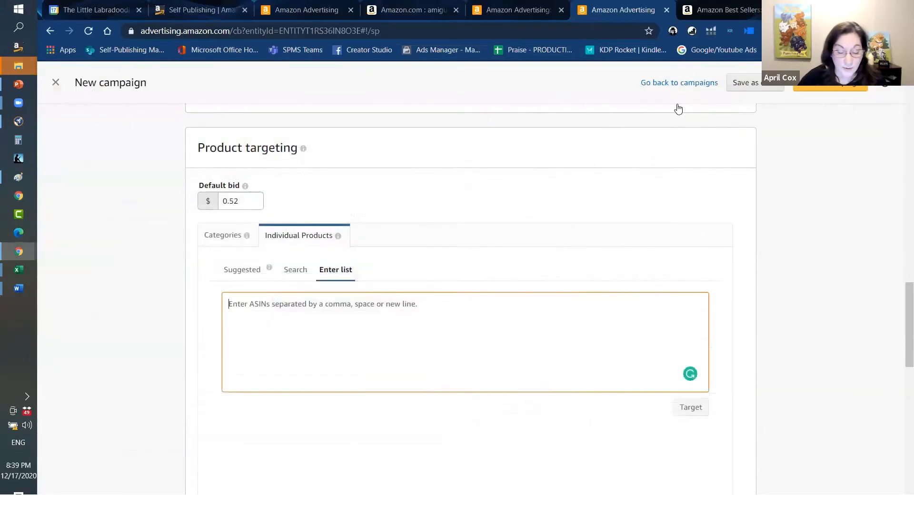
{"action": "key", "text": "ctrl+v"}
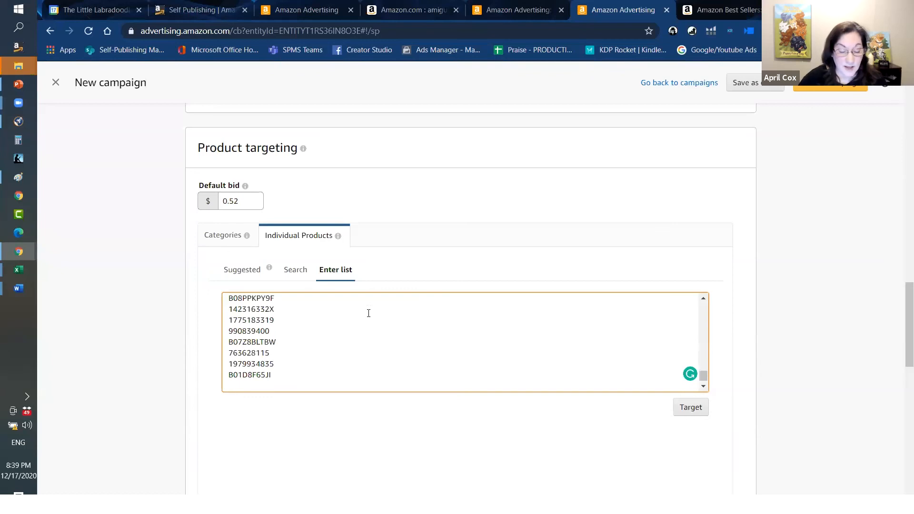
{"action": "scroll", "coordinate": [284, 301], "scroll_direction": "up", "scroll_amount": 5}
{"action": "left_click_drag", "start_coordinate": [205, 283], "coordinate": [61, 290]}
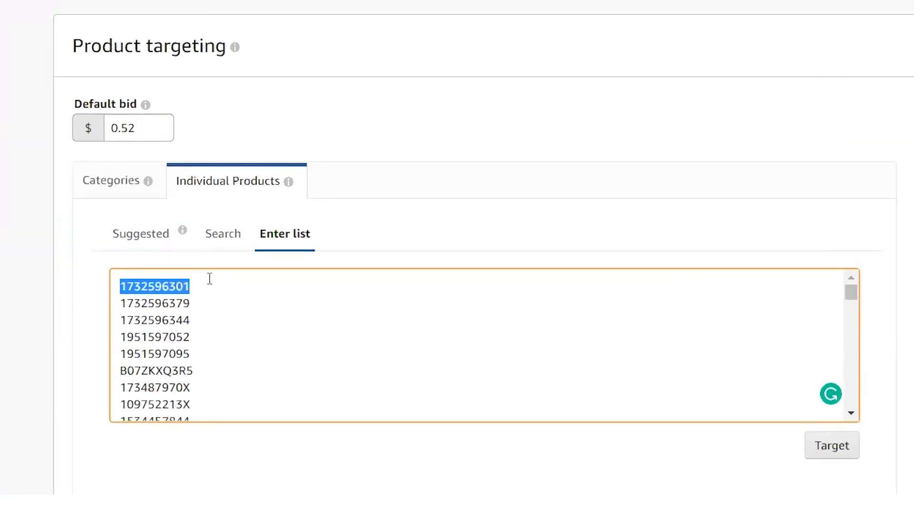
{"action": "left_click", "coordinate": [196, 289]}
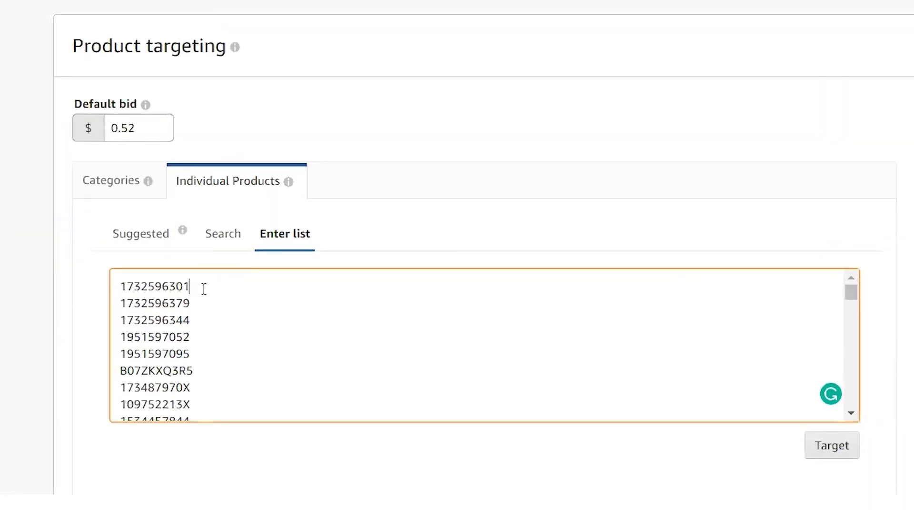
{"action": "double_click", "coordinate": [156, 288]}
{"action": "left_click", "coordinate": [209, 305]}
{"action": "key", "text": "ctrl+a"}
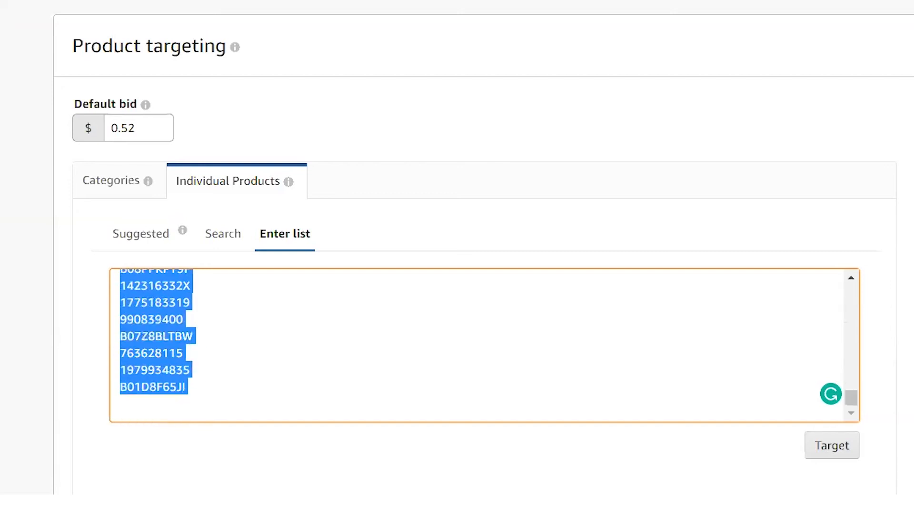
{"action": "left_click_drag", "start_coordinate": [186, 494], "coordinate": [86, 189]}
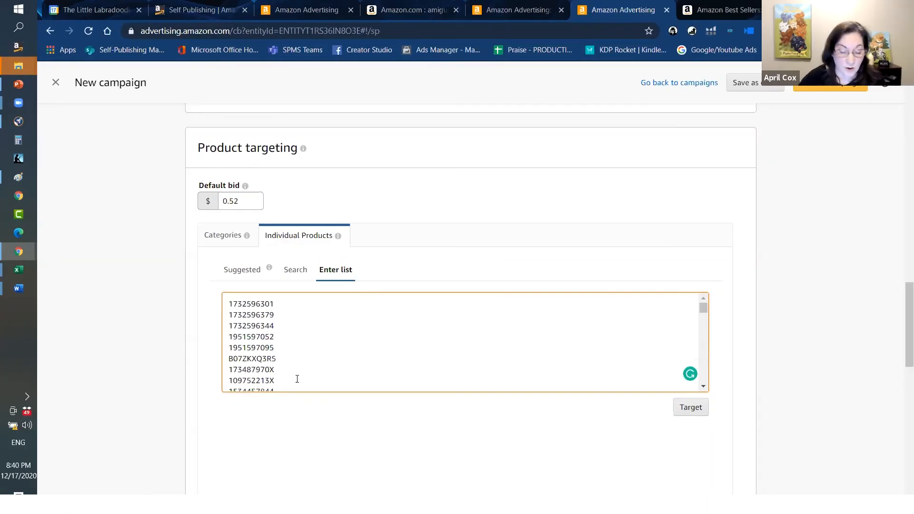
Search the targeting categories for "horse" and look through the results for suitable ones
{"action": "left_click", "coordinate": [219, 236]}
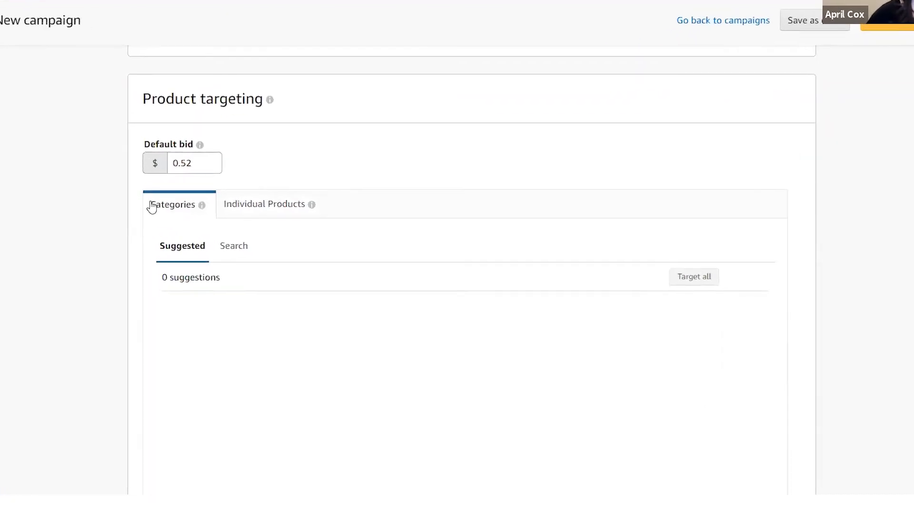
{"action": "left_click", "coordinate": [202, 239]}
{"action": "type", "text": "horse"}
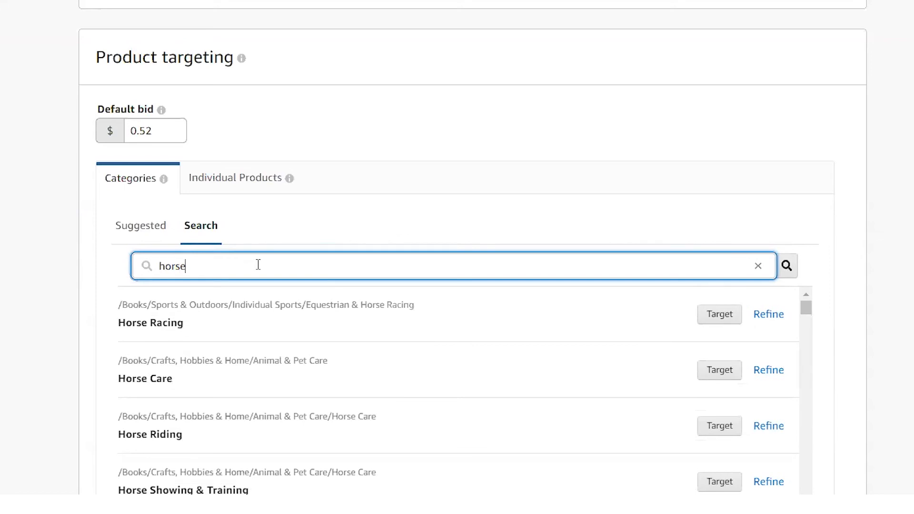
{"action": "scroll", "coordinate": [258, 264], "scroll_direction": "down", "scroll_amount": 3}
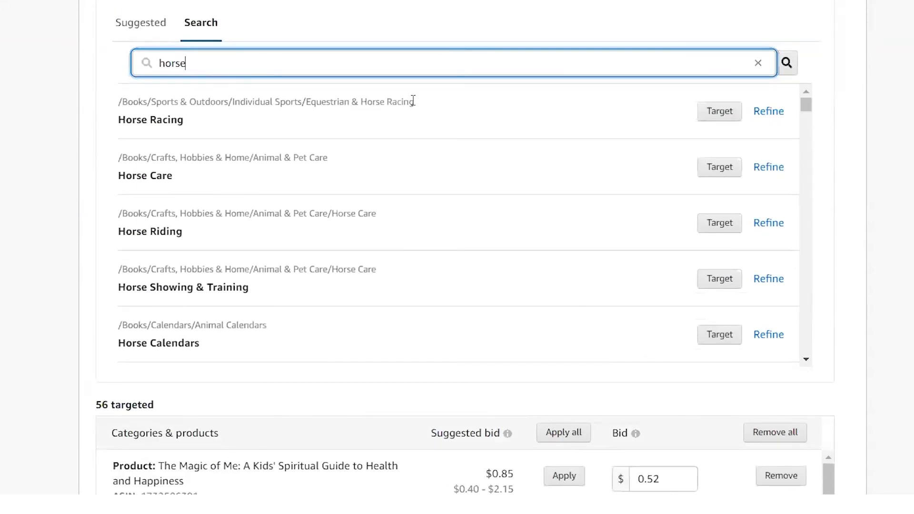
{"action": "left_click_drag", "start_coordinate": [806, 104], "coordinate": [805, 130]}
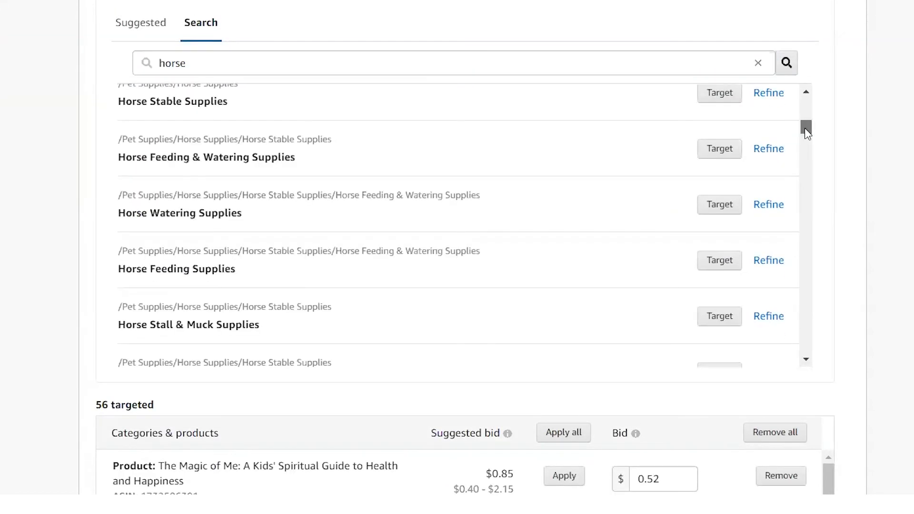
{"action": "mouse_move", "coordinate": [804, 127]}
{"action": "left_mouse_down"}
{"action": "mouse_move", "coordinate": [801, 101]}
{"action": "mouse_move", "coordinate": [804, 116]}
{"action": "left_mouse_up"}
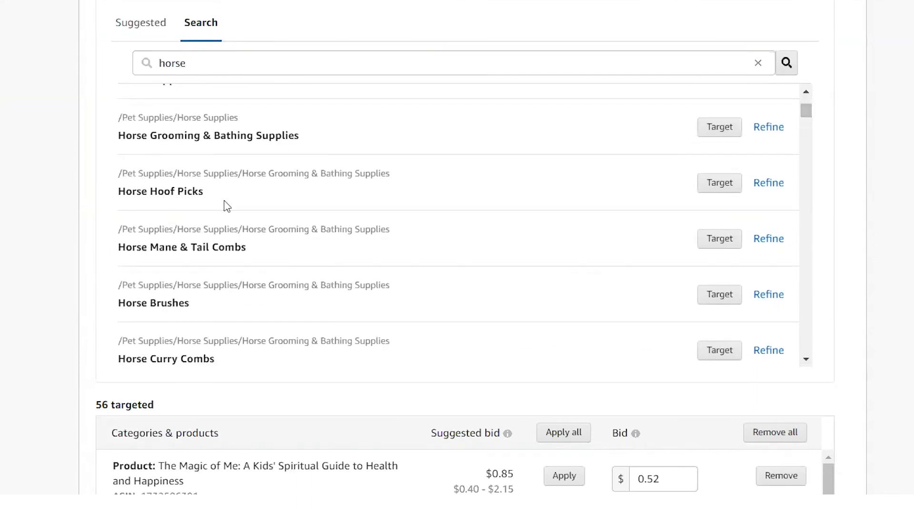